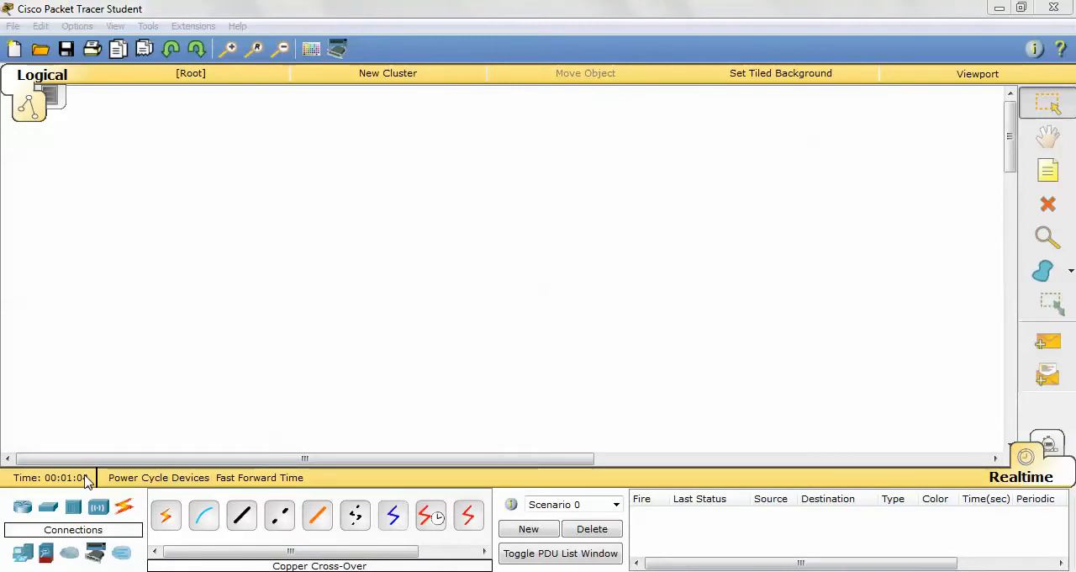
- Place an 1841 router in the upper middle of the workspace and two generic PCs below it, one on each side
{"action": "left_click", "coordinate": [22, 508]}
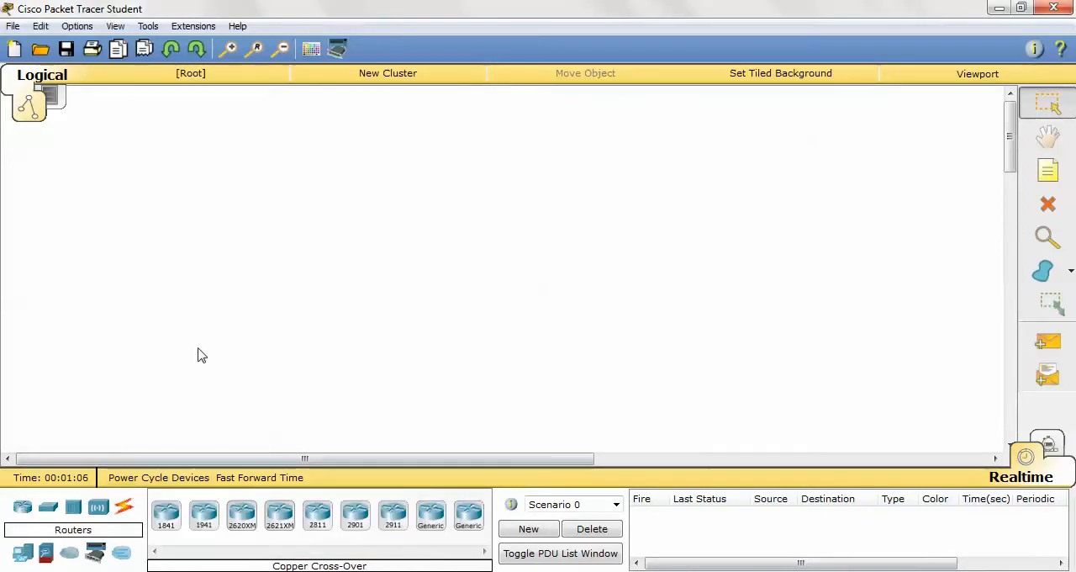
{"action": "left_click_drag", "start_coordinate": [168, 524], "coordinate": [424, 202]}
{"action": "left_click", "coordinate": [22, 553]}
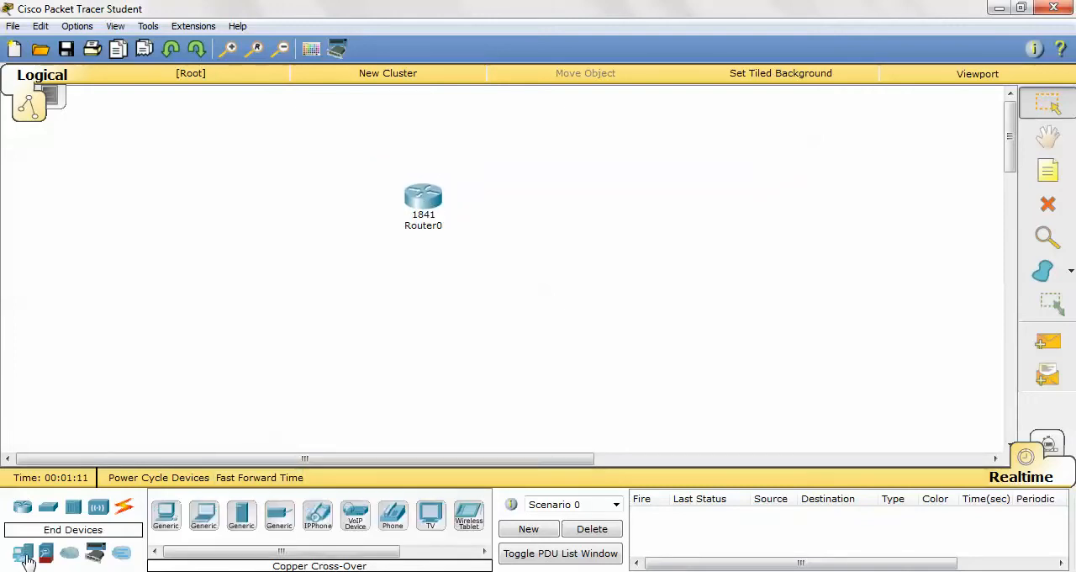
{"action": "left_click_drag", "start_coordinate": [166, 523], "coordinate": [295, 348]}
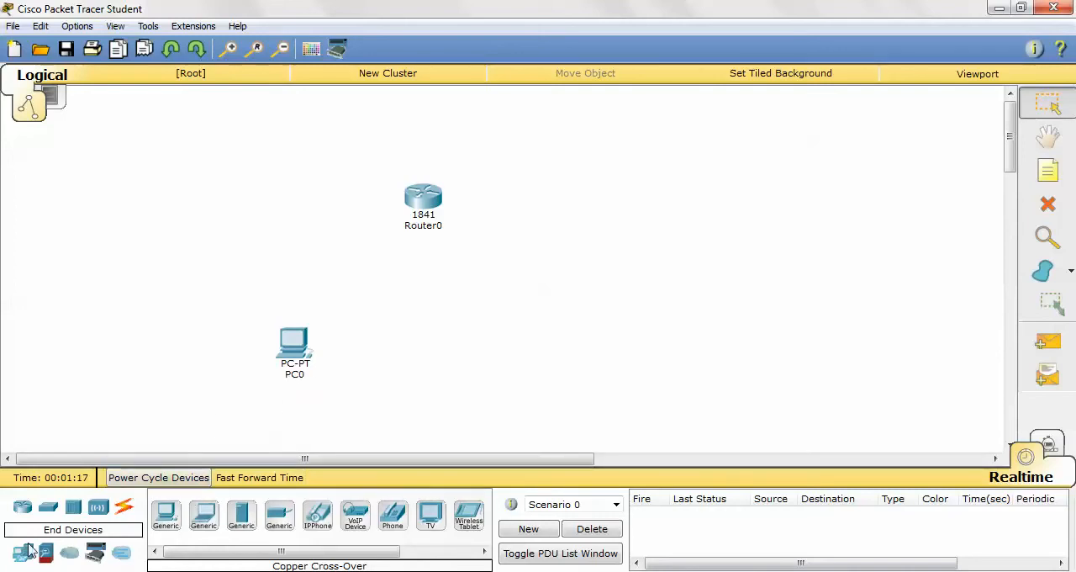
{"action": "left_click_drag", "start_coordinate": [166, 513], "coordinate": [549, 368]}
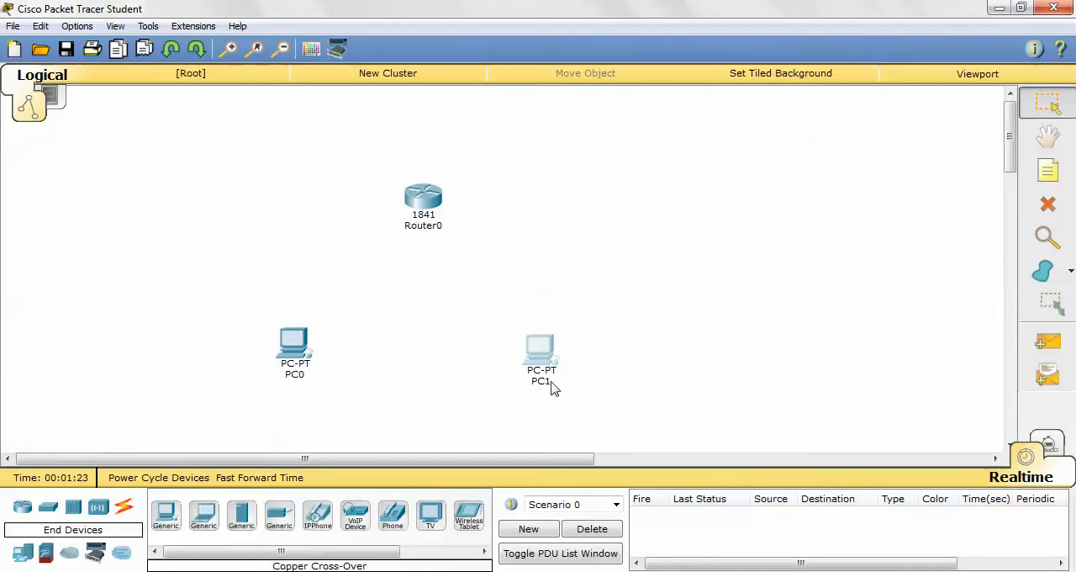
{"action": "left_click_drag", "start_coordinate": [543, 362], "coordinate": [558, 362]}
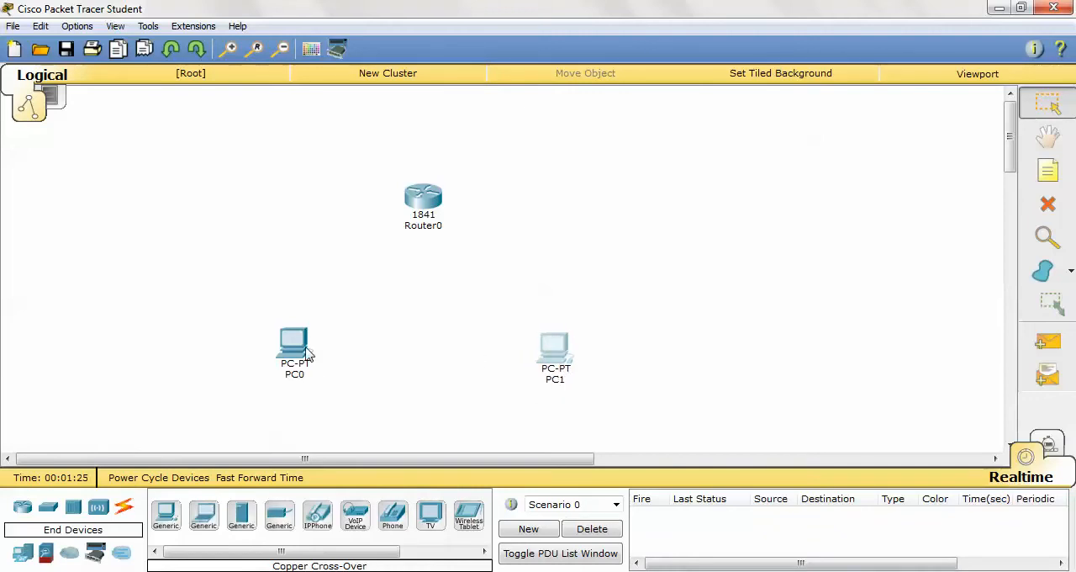
{"action": "left_click", "coordinate": [301, 375]}
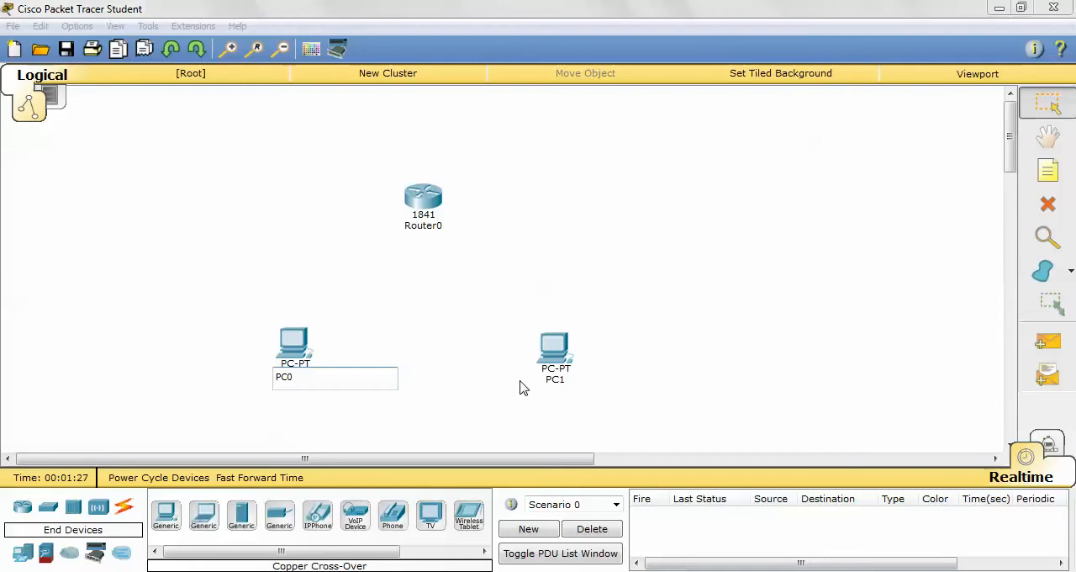
{"action": "left_click", "coordinate": [559, 355]}
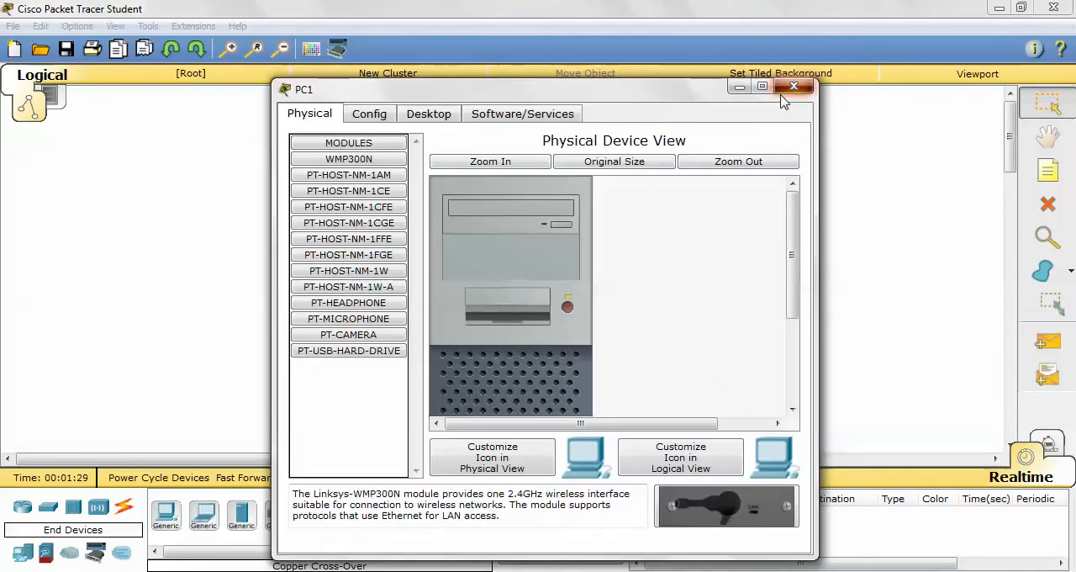
{"action": "left_click", "coordinate": [801, 97]}
{"action": "left_click", "coordinate": [558, 383]}
{"action": "left_click", "coordinate": [588, 362]}
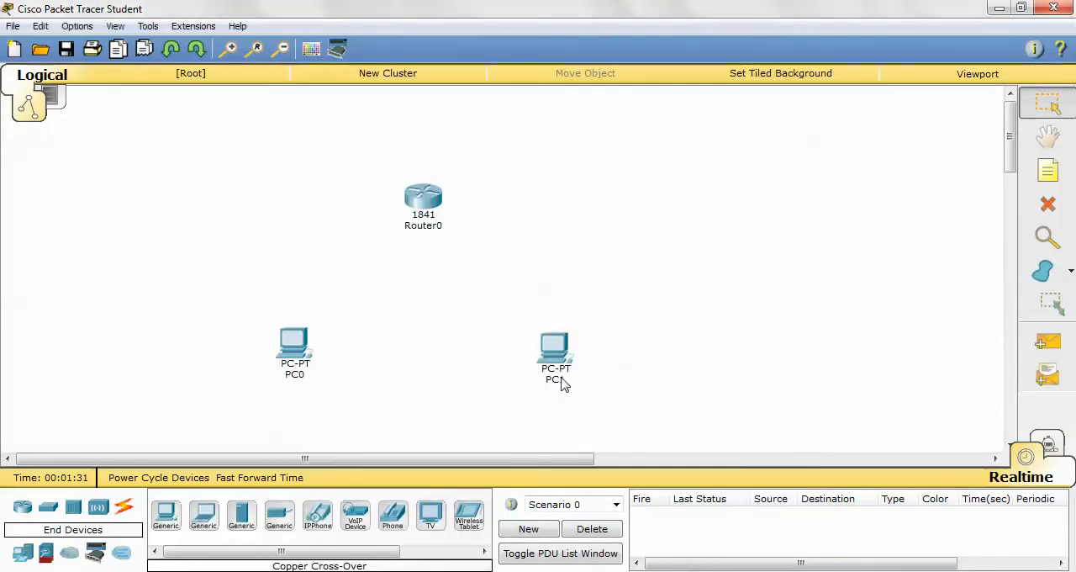
{"action": "left_click", "coordinate": [554, 364]}
{"action": "left_click", "coordinate": [794, 87]}
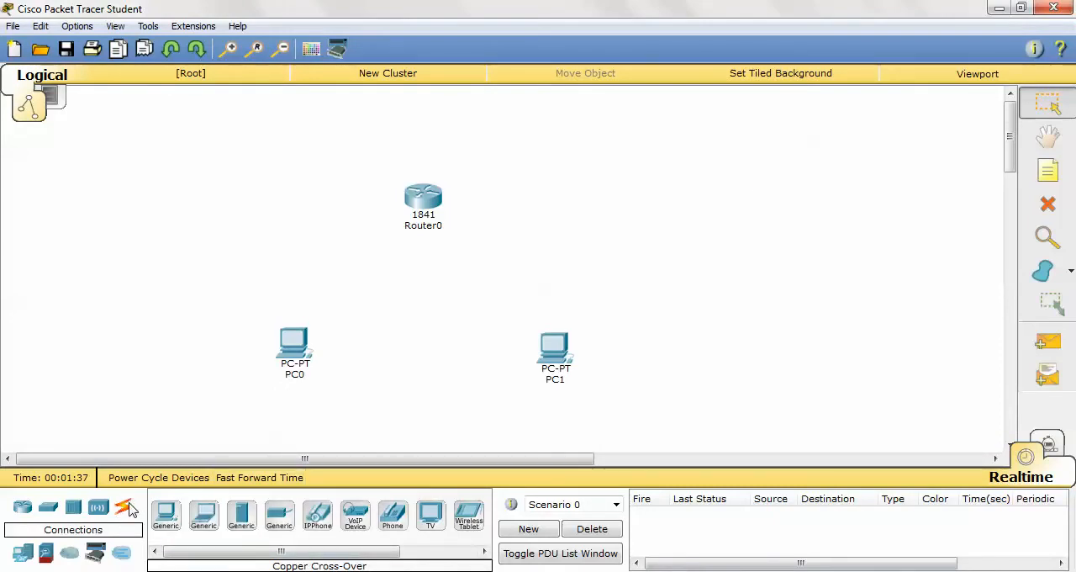
- Connect PC0's FastEthernet0 port to Router0's FastEthernet0/0 port with a copper cross-over cable
{"action": "left_click", "coordinate": [129, 510]}
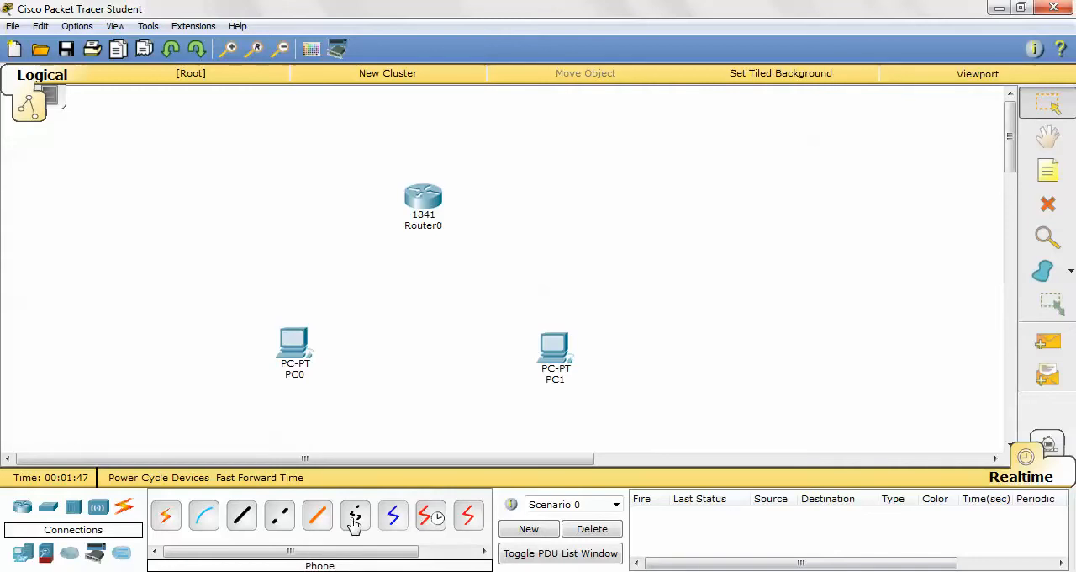
{"action": "left_click", "coordinate": [278, 523]}
{"action": "left_click", "coordinate": [294, 341]}
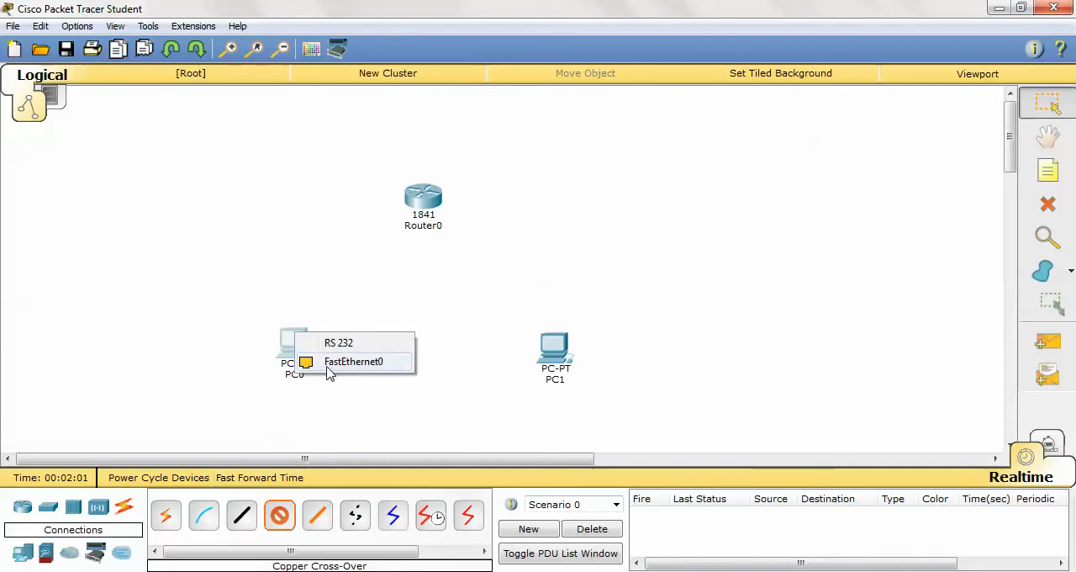
{"action": "left_click", "coordinate": [331, 363]}
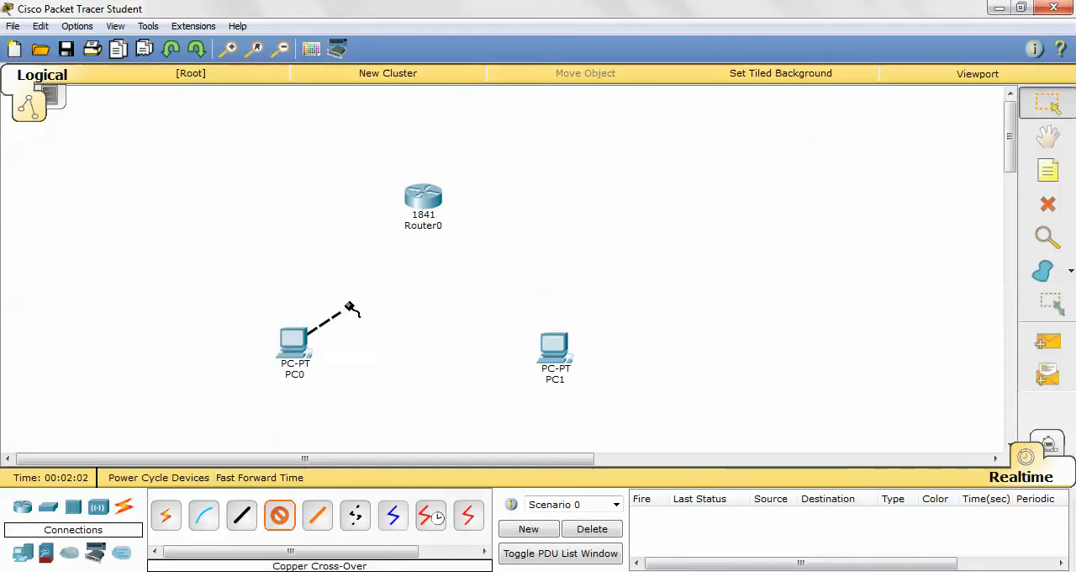
{"action": "left_click", "coordinate": [422, 206]}
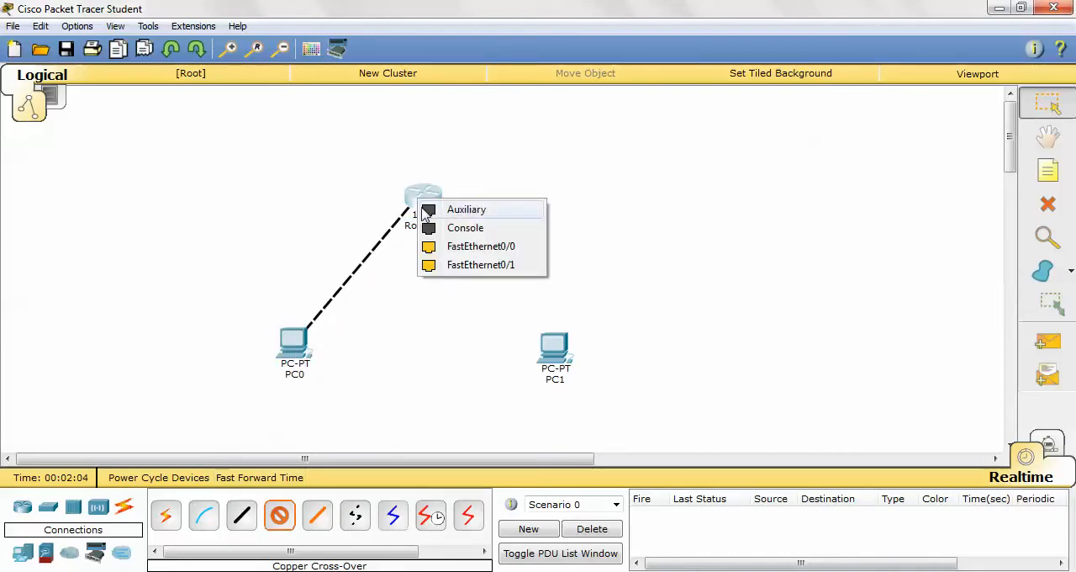
{"action": "left_click", "coordinate": [452, 252]}
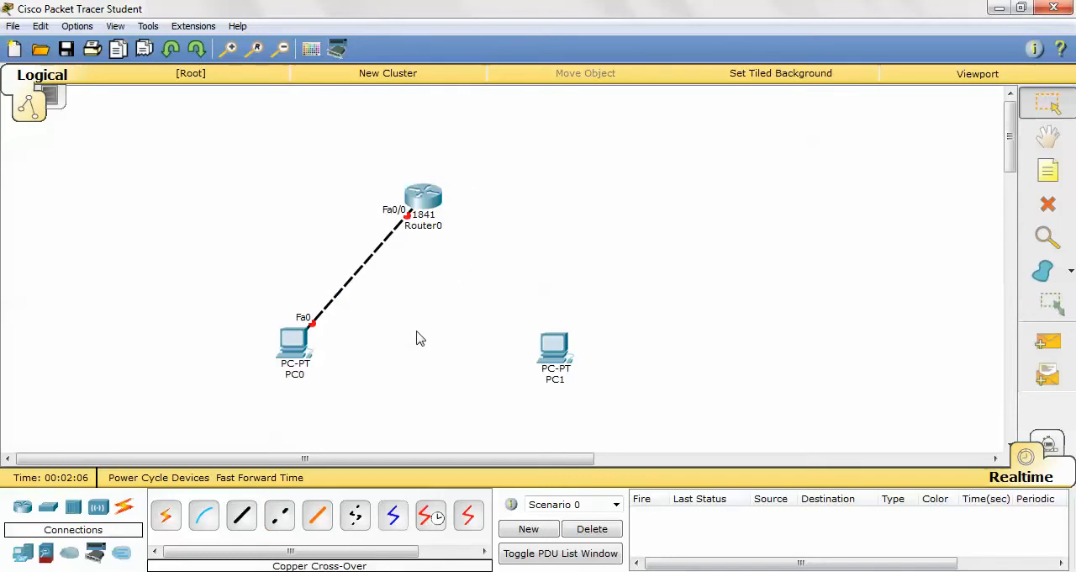
- Connect PC1's FastEthernet0 port to Router0's FastEthernet0/1 port with a copper cross-over cable
{"action": "left_click", "coordinate": [284, 526]}
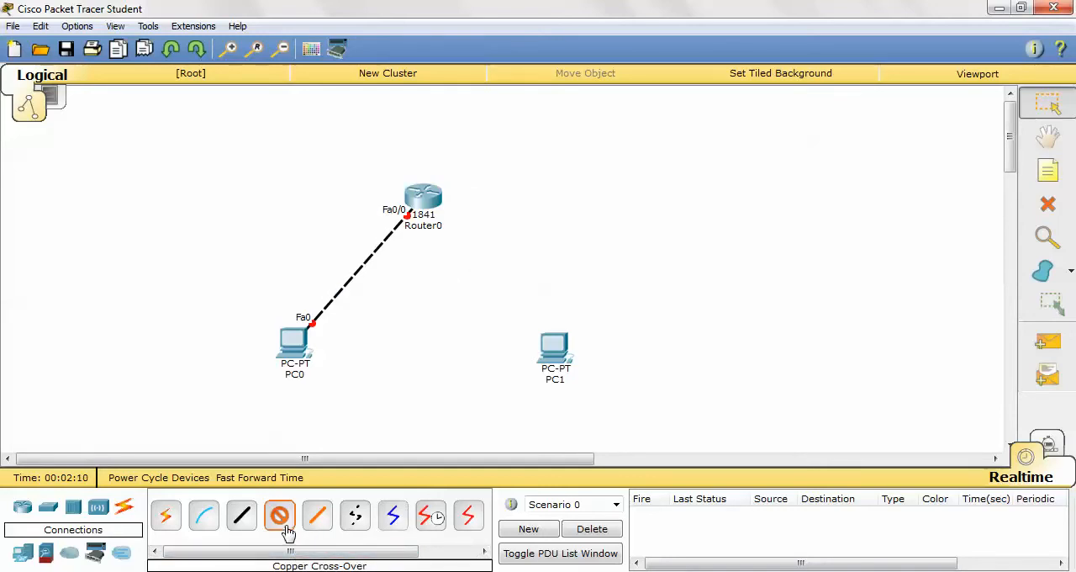
{"action": "left_click", "coordinate": [552, 349]}
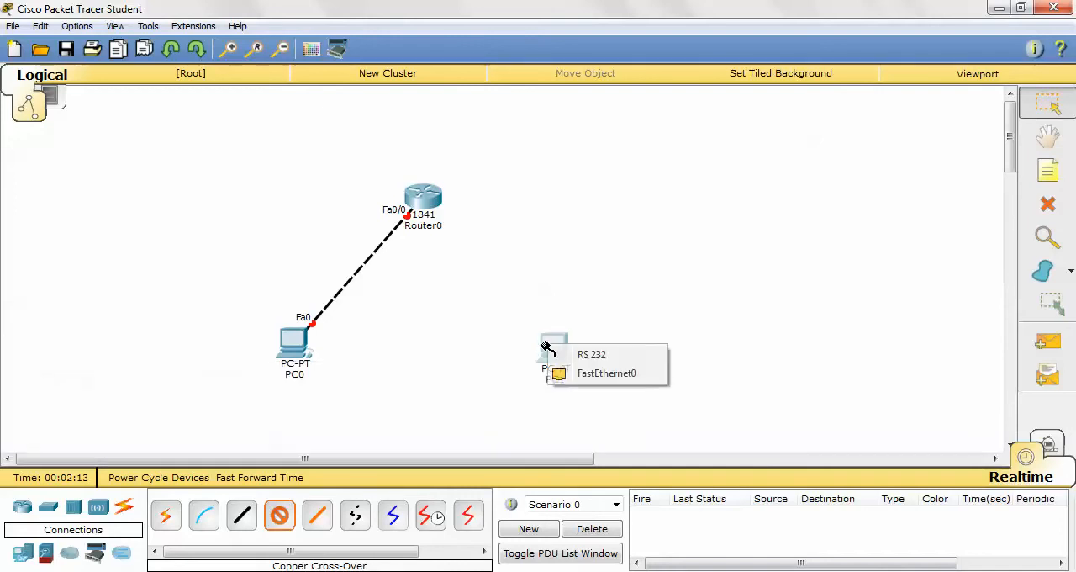
{"action": "left_click", "coordinate": [589, 375]}
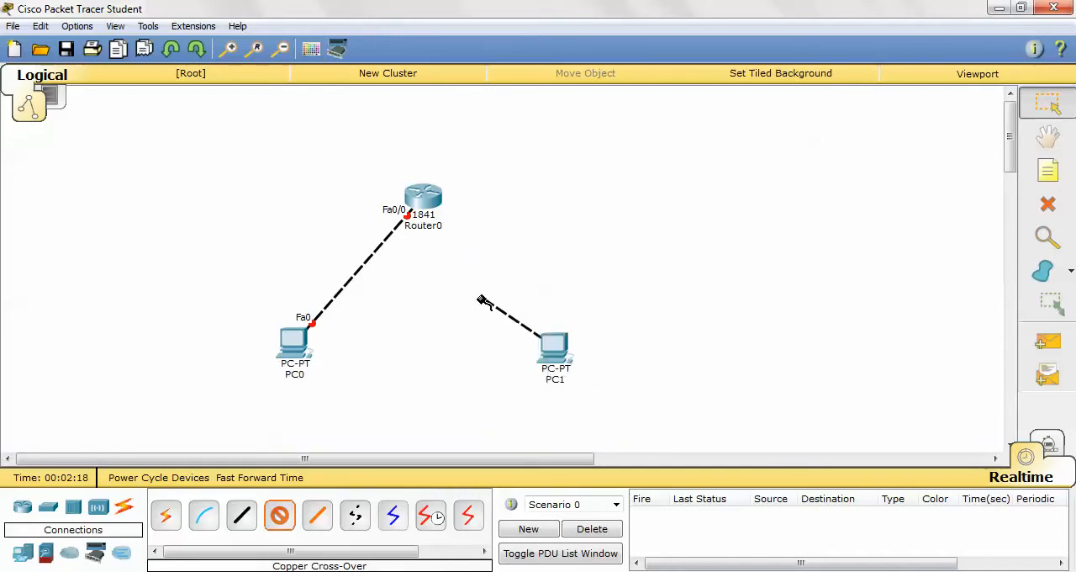
{"action": "left_click", "coordinate": [432, 200]}
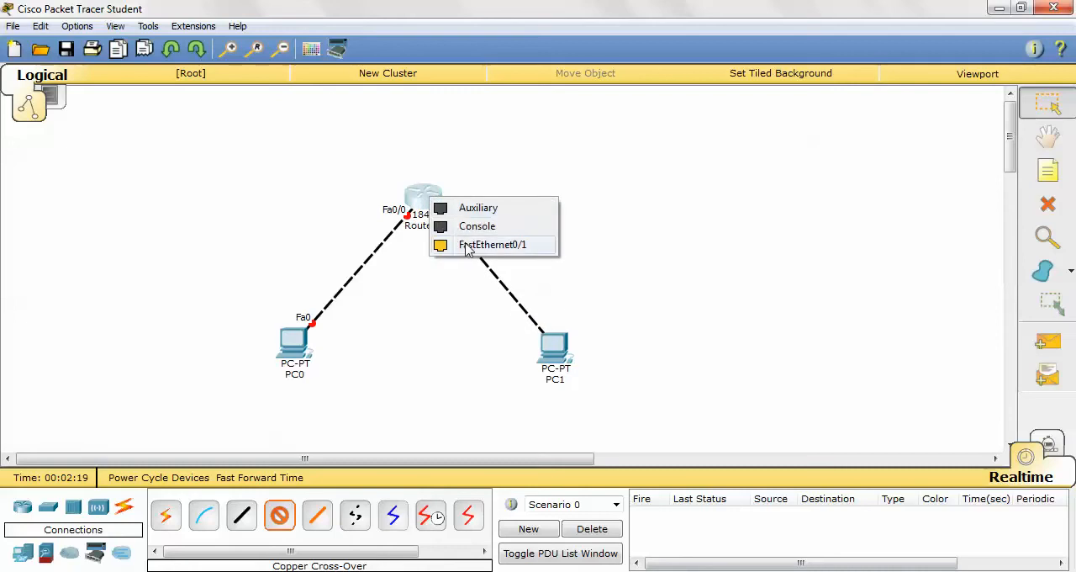
{"action": "left_click", "coordinate": [472, 244]}
- Spread the devices apart by moving the router higher and shifting the two PCs lower and outward
{"action": "left_click_drag", "start_coordinate": [553, 345], "coordinate": [567, 366]}
{"action": "left_click_drag", "start_coordinate": [293, 341], "coordinate": [271, 345]}
{"action": "left_click_drag", "start_coordinate": [428, 214], "coordinate": [426, 170]}
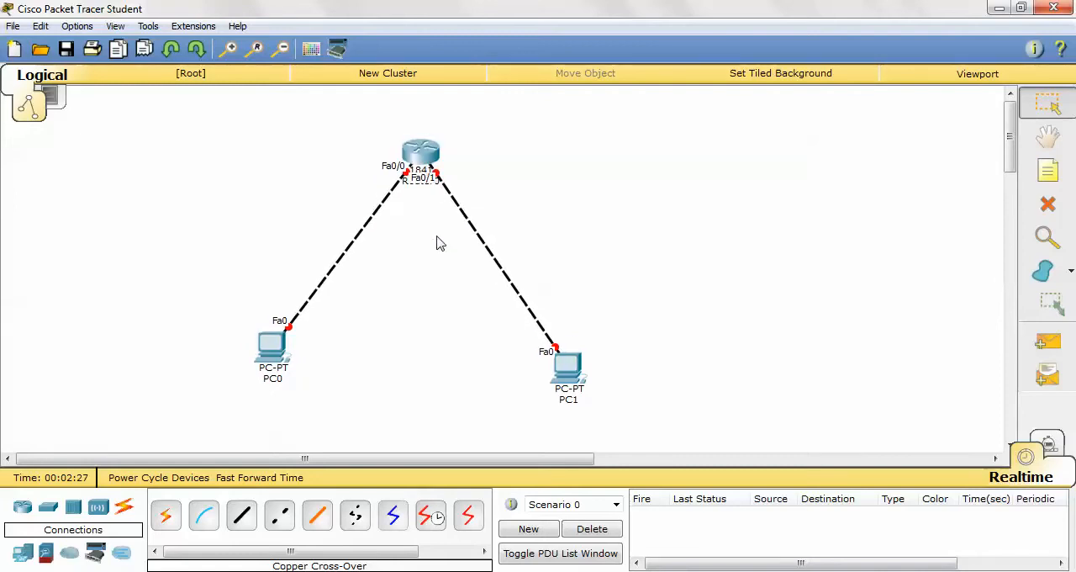
{"action": "left_click", "coordinate": [414, 180]}
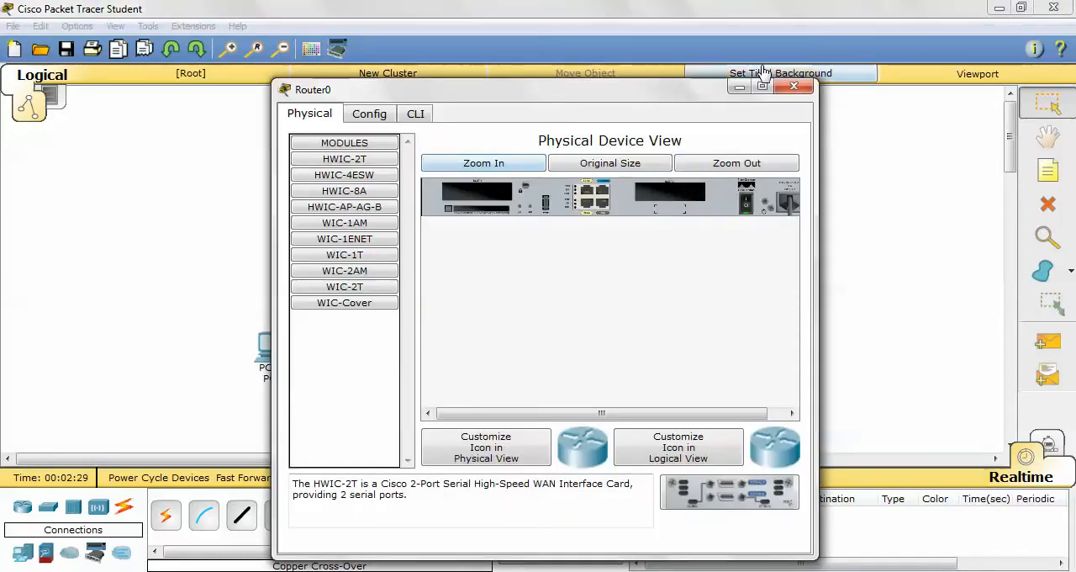
{"action": "left_click", "coordinate": [793, 86]}
{"action": "left_click_drag", "start_coordinate": [278, 357], "coordinate": [269, 375]}
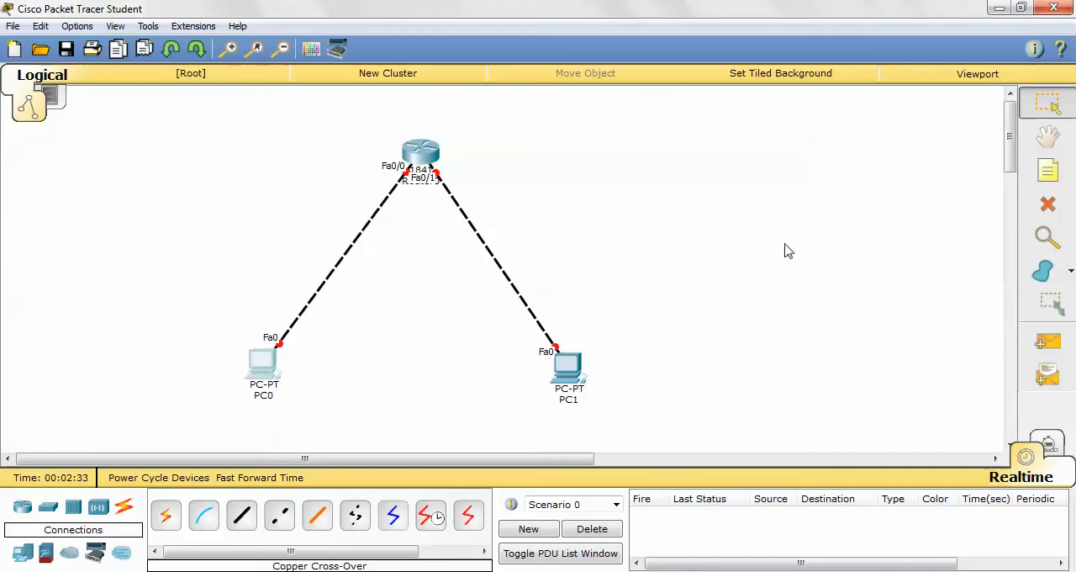
{"action": "left_click_drag", "start_coordinate": [582, 381], "coordinate": [575, 375]}
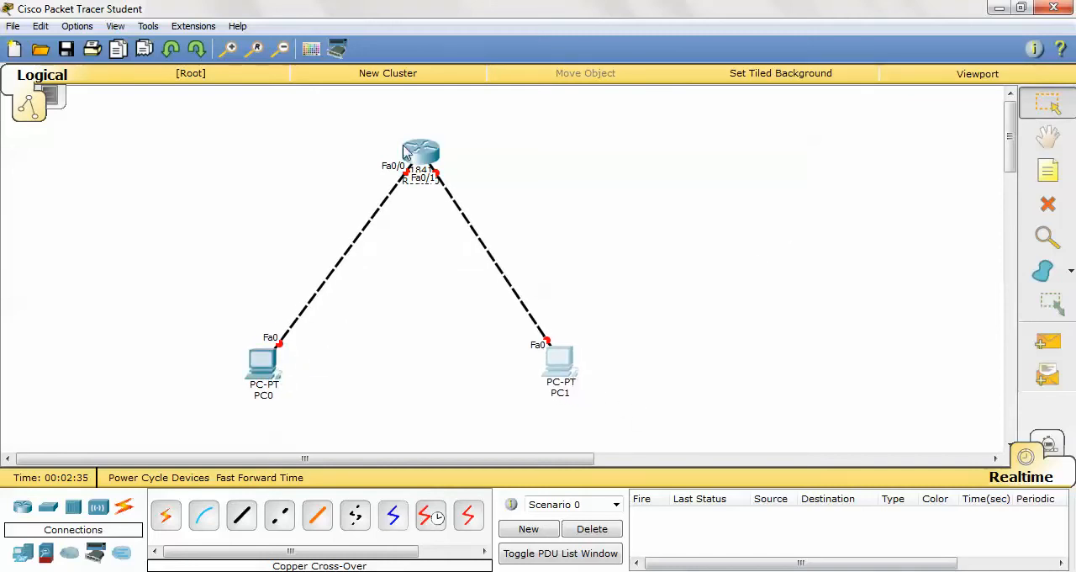
- Move the whole topology left as a group, and shift PC1 slightly lower
{"action": "left_click_drag", "start_coordinate": [289, 122], "coordinate": [732, 546]}
{"action": "left_click_drag", "start_coordinate": [709, 449], "coordinate": [158, 98]}
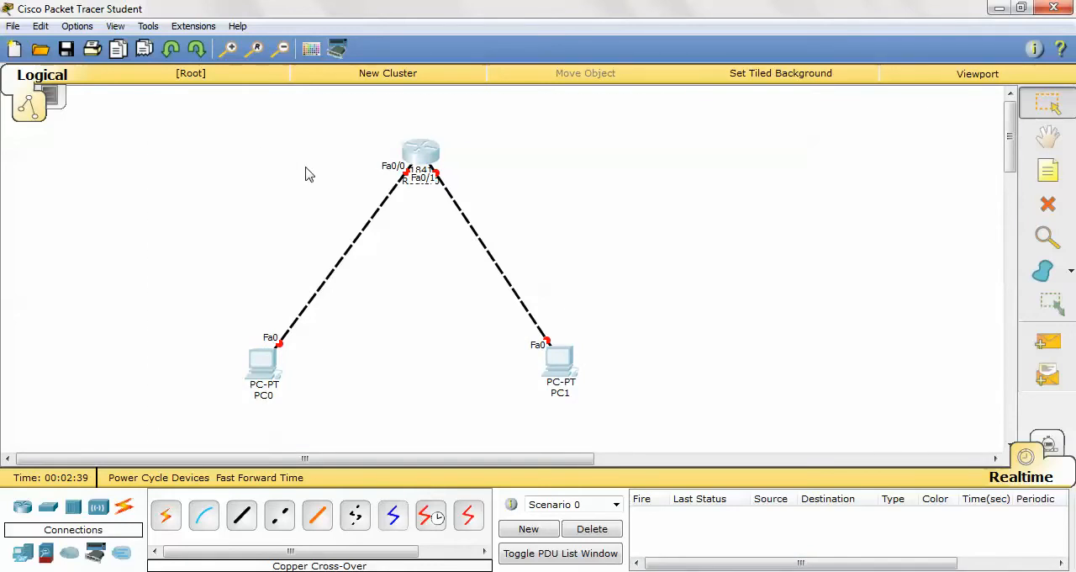
{"action": "left_click", "coordinate": [479, 130]}
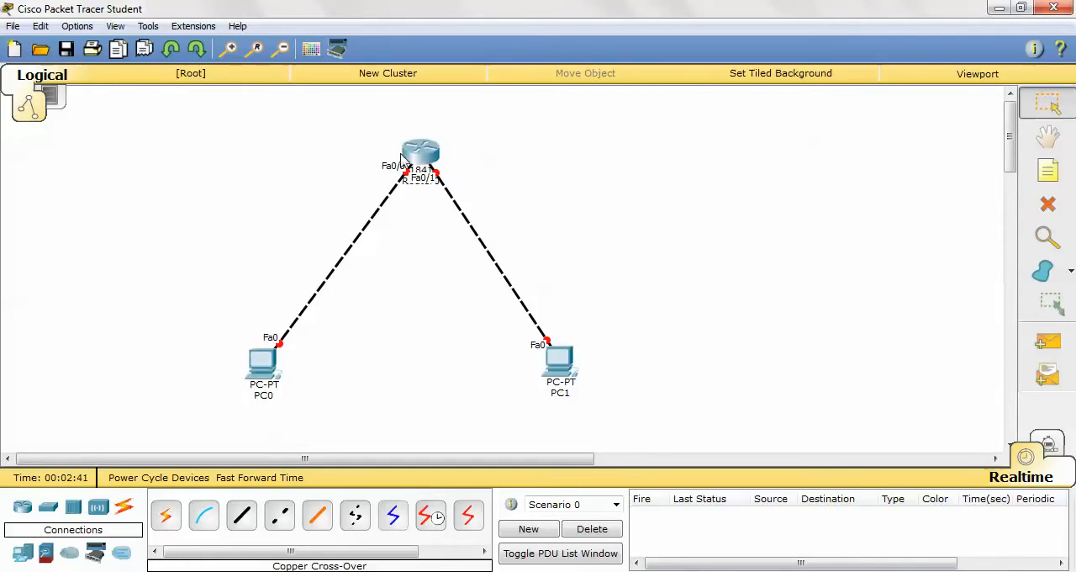
{"action": "left_click_drag", "start_coordinate": [158, 95], "coordinate": [816, 452]}
{"action": "left_click_drag", "start_coordinate": [422, 154], "coordinate": [345, 168]}
{"action": "left_click", "coordinate": [563, 250]}
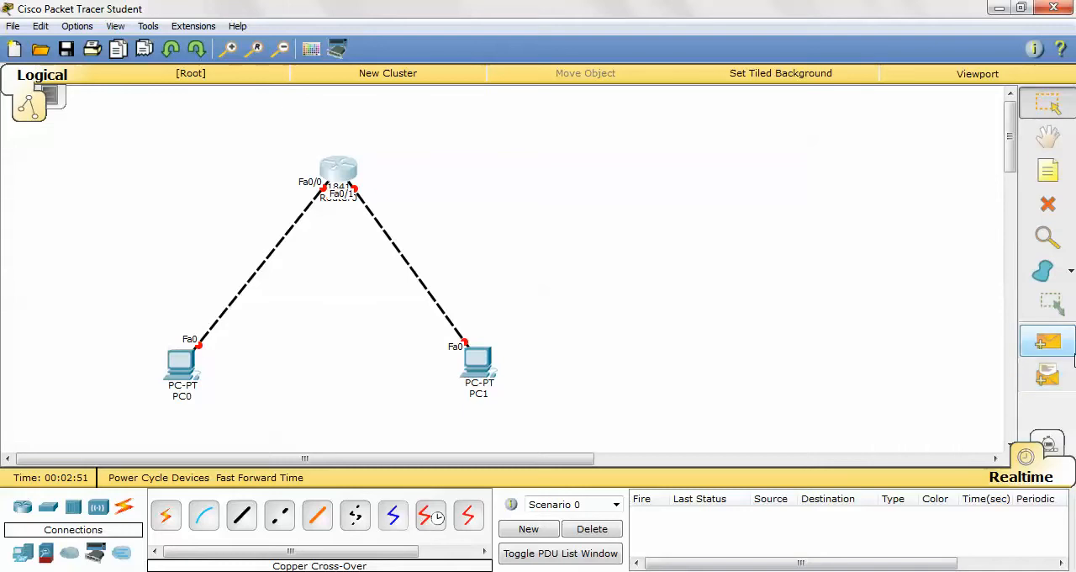
{"action": "left_click_drag", "start_coordinate": [475, 373], "coordinate": [477, 380]}
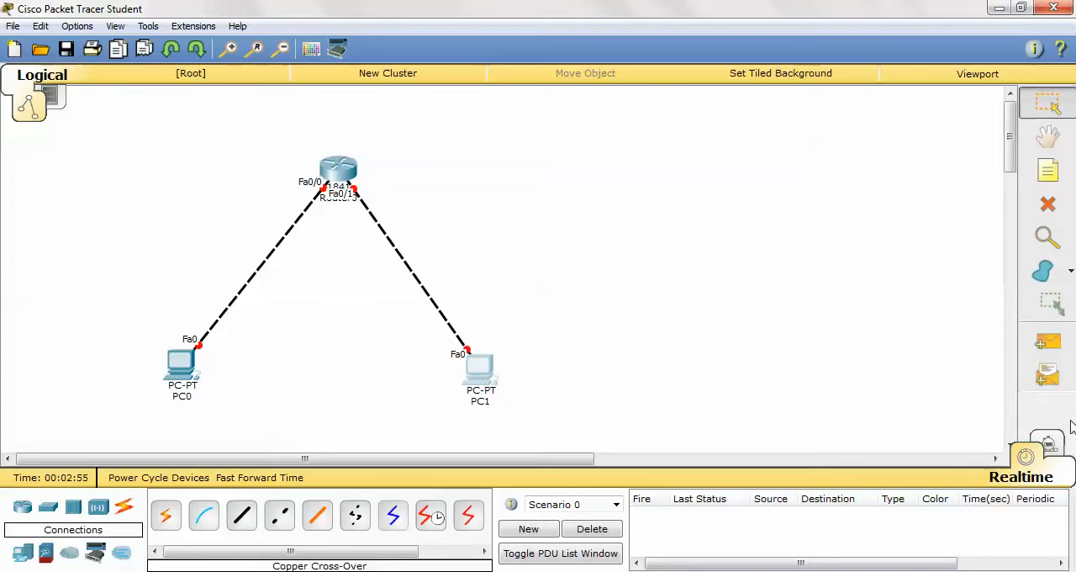
- Switch to Simulation mode and limit the visible event filters to ICMP only
{"action": "left_click", "coordinate": [1051, 446]}
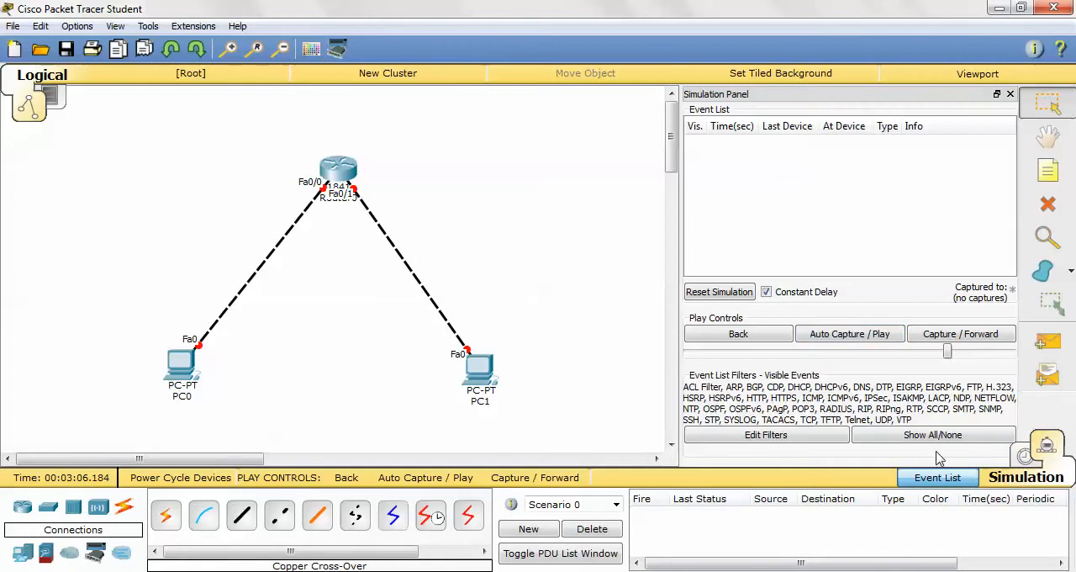
{"action": "left_click", "coordinate": [940, 444]}
{"action": "left_click", "coordinate": [817, 427]}
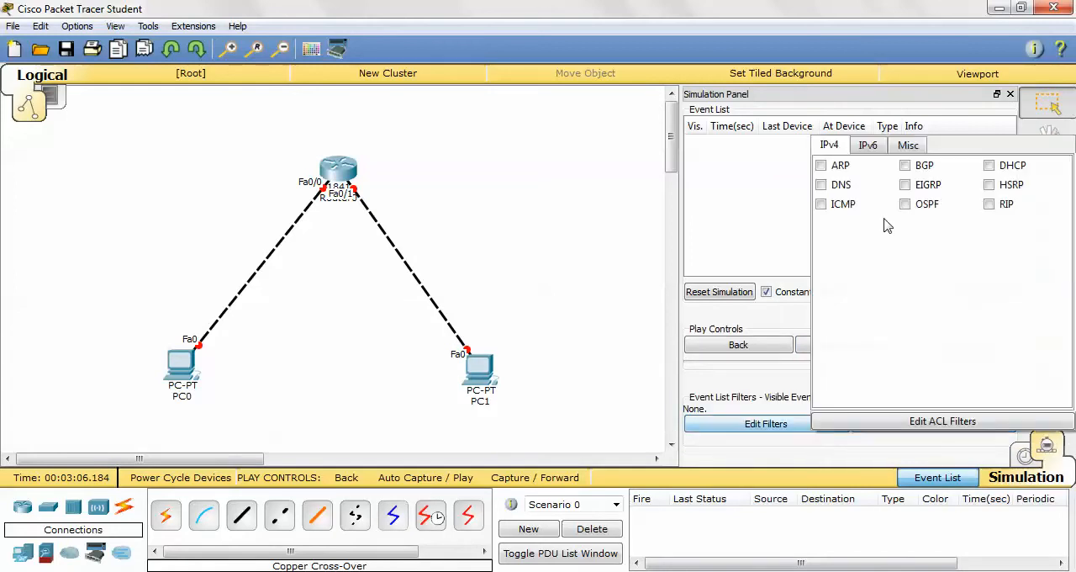
{"action": "left_click", "coordinate": [822, 205]}
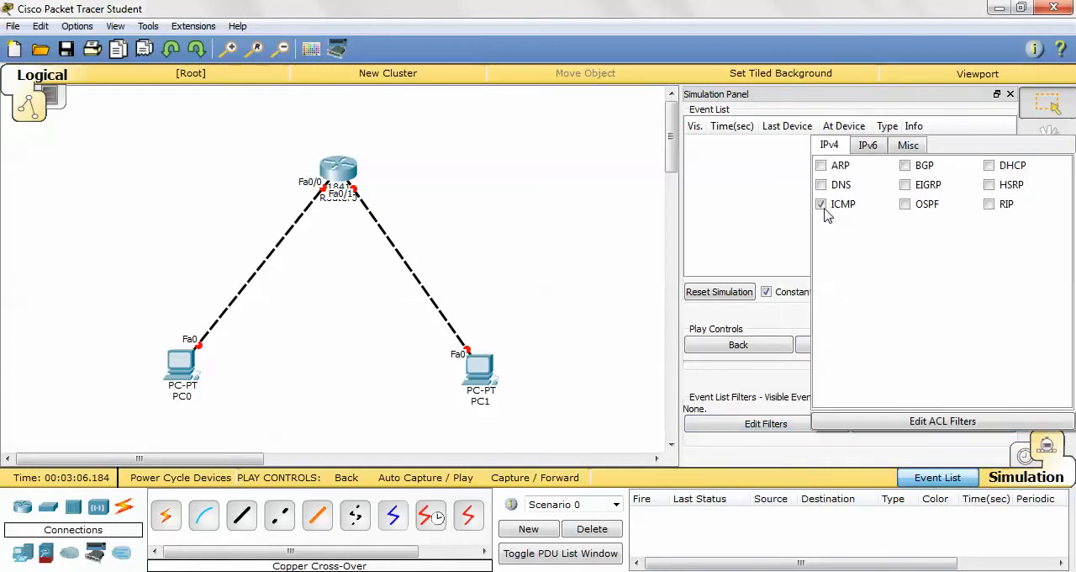
{"action": "left_click", "coordinate": [711, 395]}
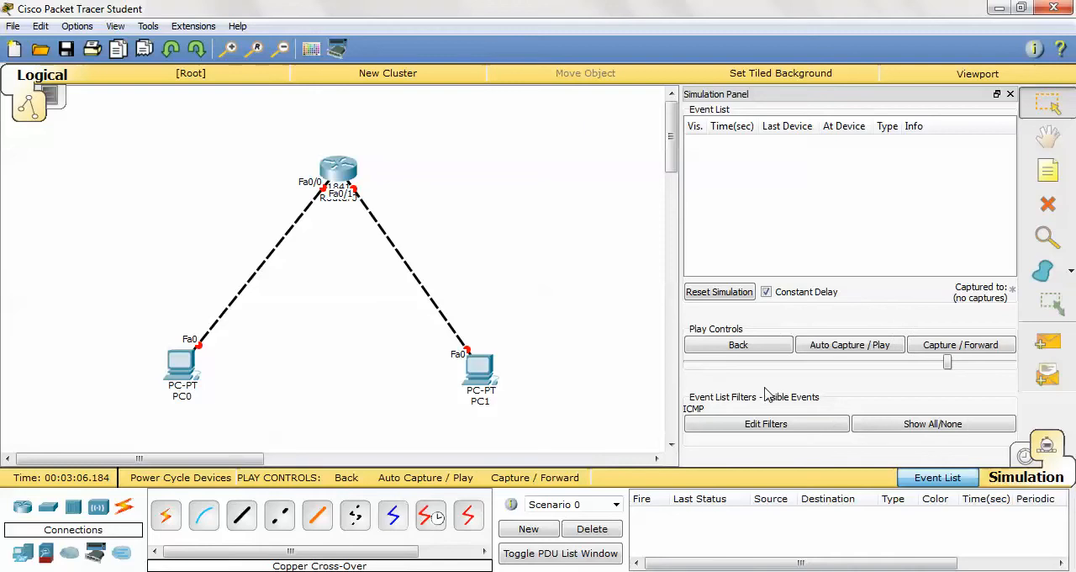
- Try to add a simple PDU with PC0 as its source, and return to Realtime mode with the Select tool
{"action": "left_click", "coordinate": [1047, 343]}
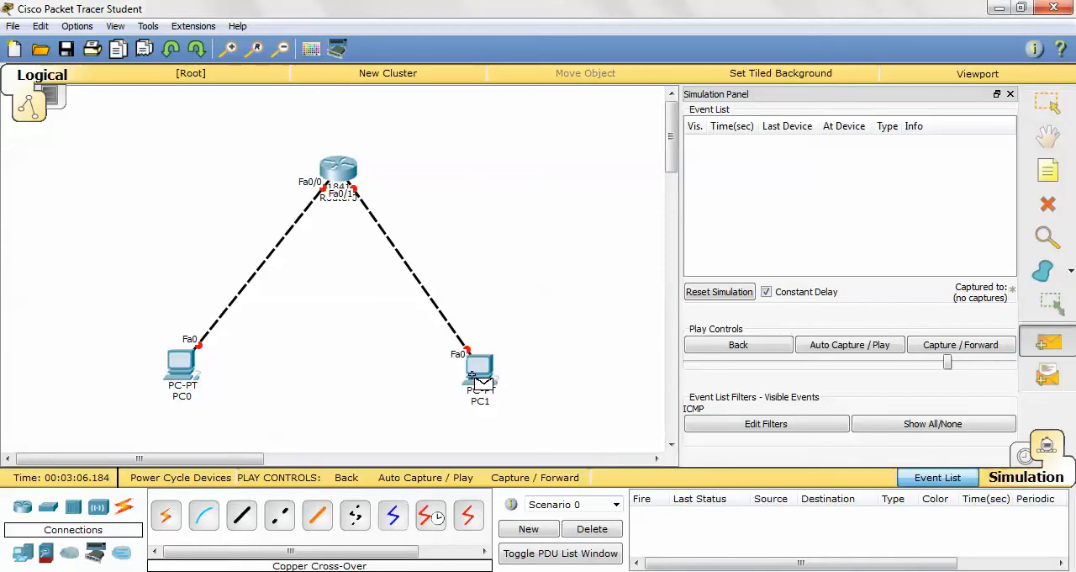
{"action": "left_click", "coordinate": [181, 366]}
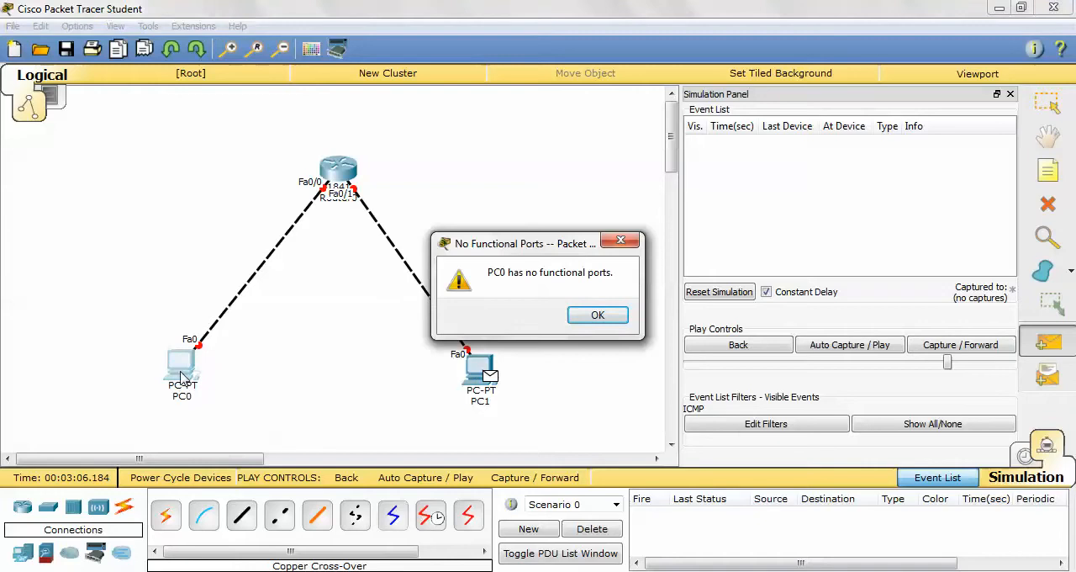
{"action": "left_click", "coordinate": [587, 316]}
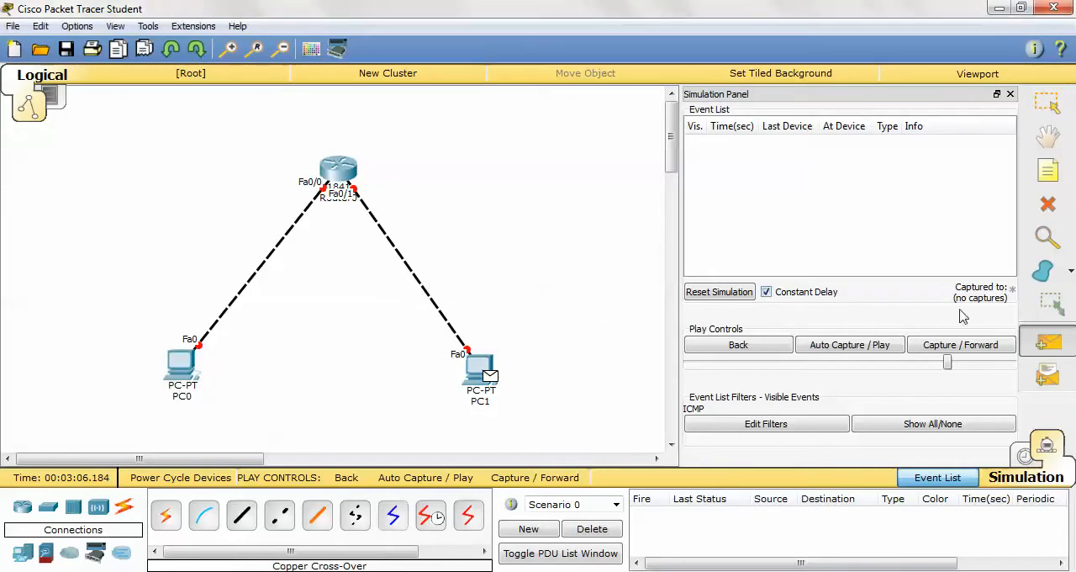
{"action": "left_click", "coordinate": [1026, 456]}
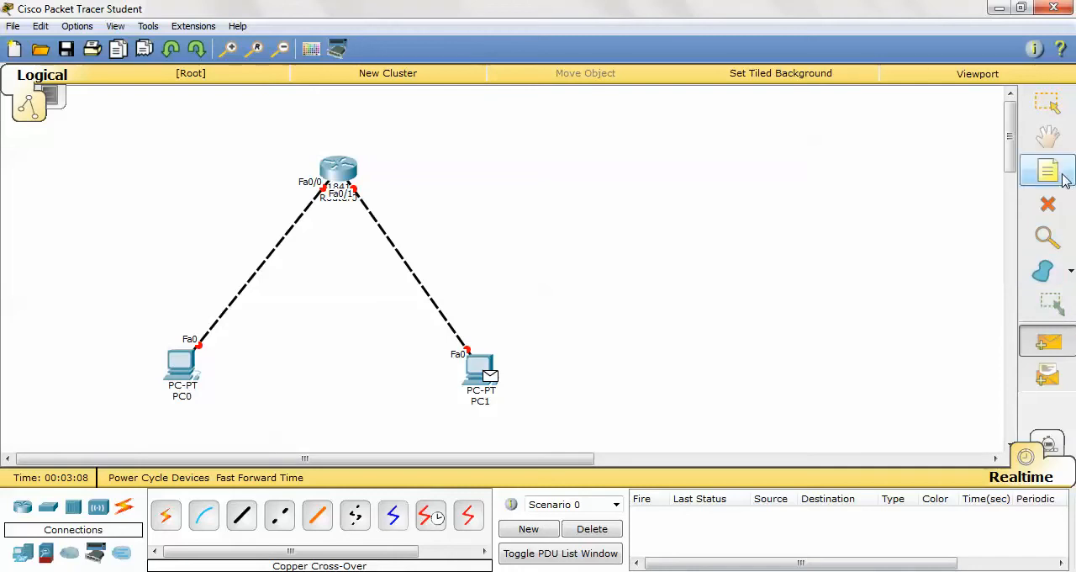
{"action": "left_click", "coordinate": [1048, 103]}
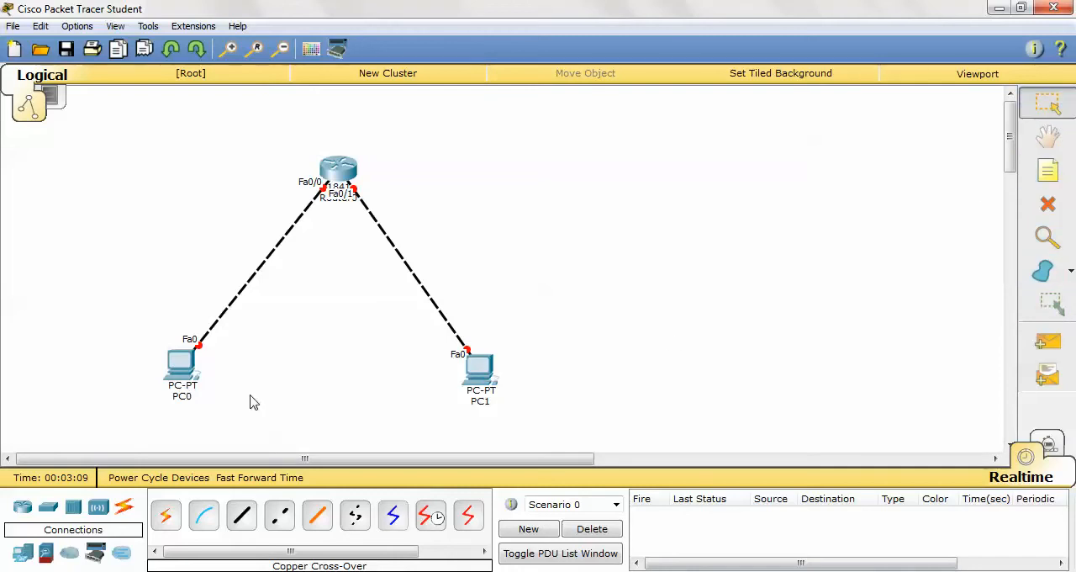
- Give PC0 the static IP address 192.168.10.15 with subnet mask 255.255.255.128
{"action": "left_click", "coordinate": [181, 364]}
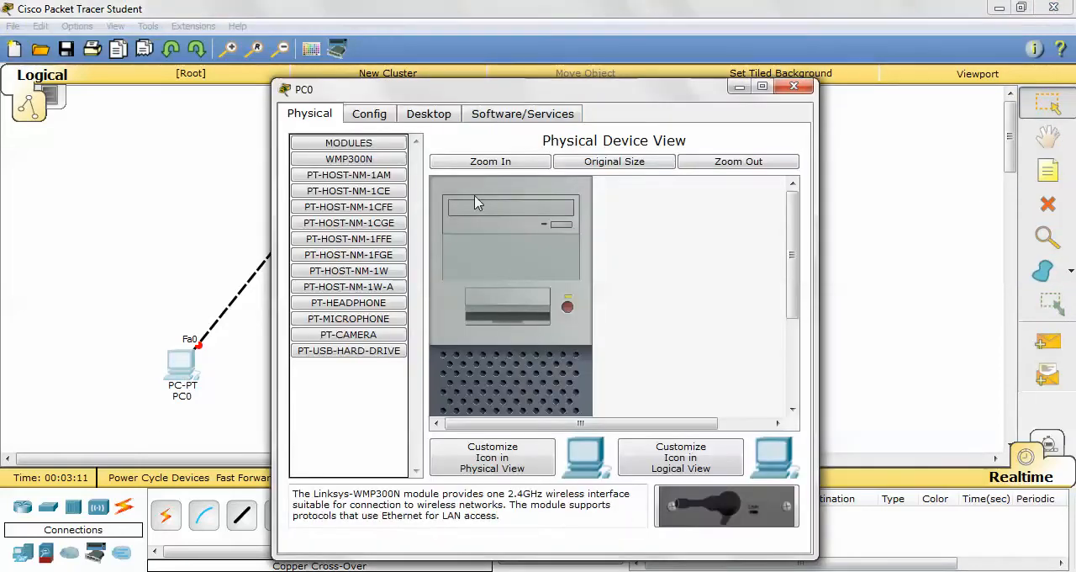
{"action": "left_click", "coordinate": [384, 118]}
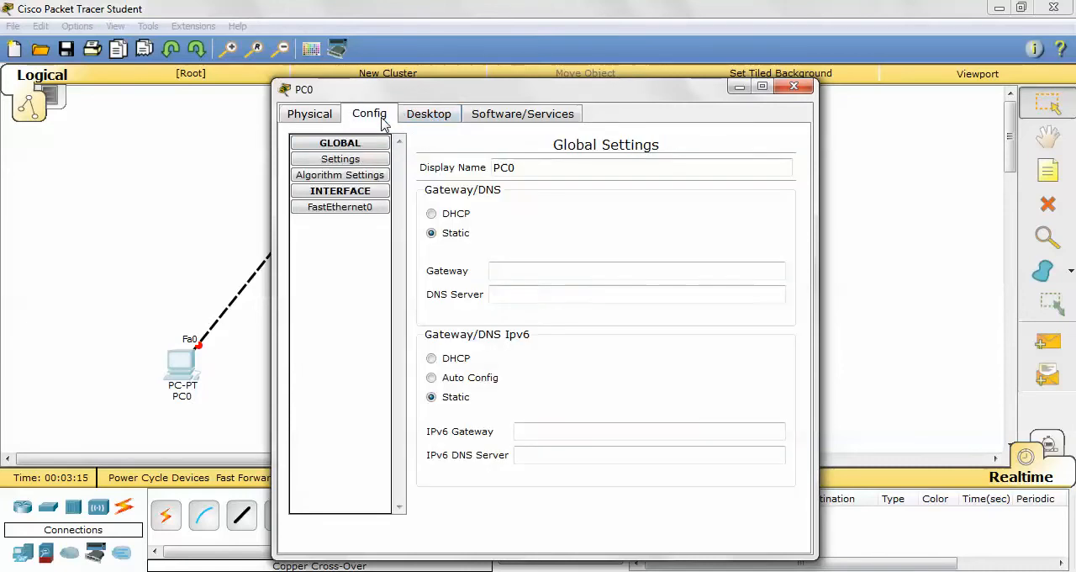
{"action": "left_click", "coordinate": [441, 120]}
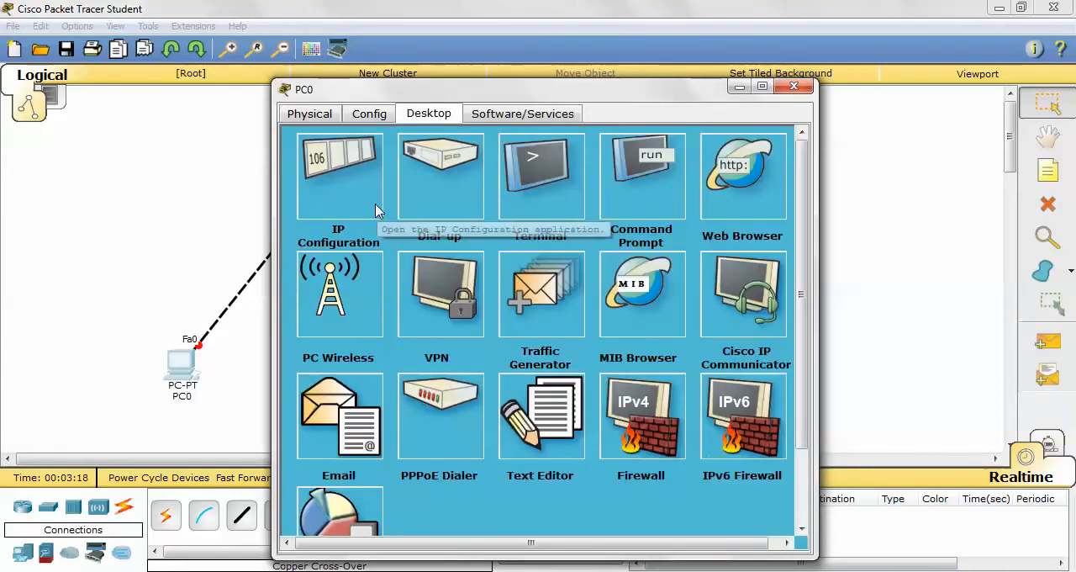
{"action": "left_click", "coordinate": [377, 211]}
{"action": "left_click", "coordinate": [454, 208]}
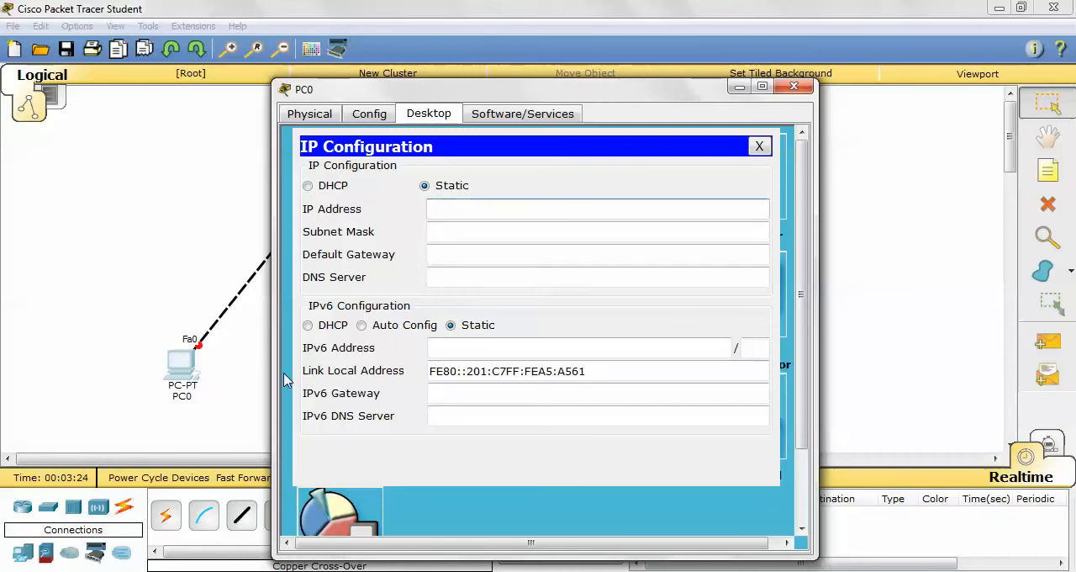
{"action": "type", "text": "192.168.10."}
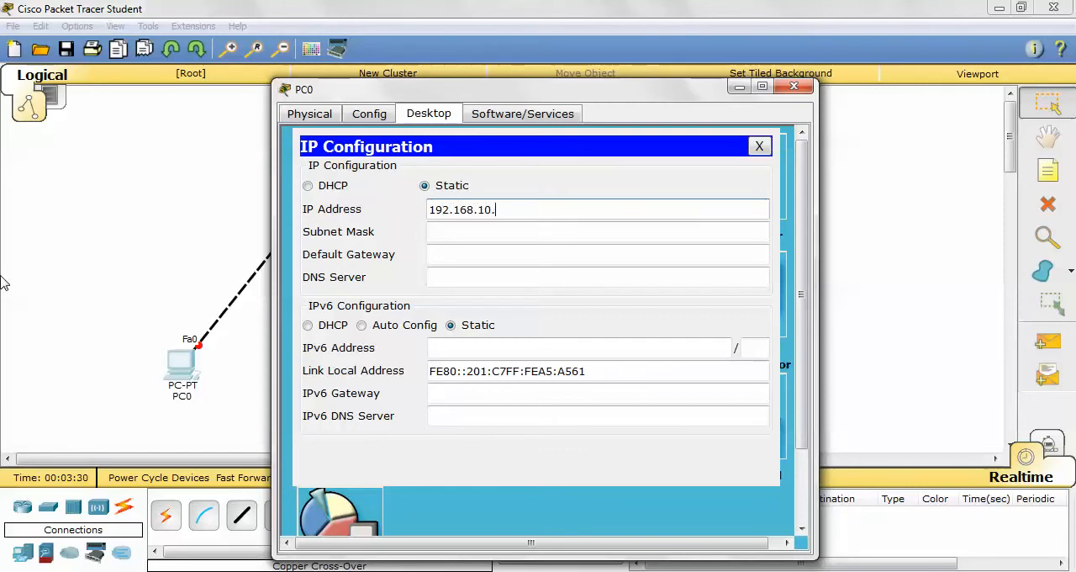
{"action": "type", "text": "15"}
{"action": "key", "text": "Tab"}
{"action": "key", "text": "Right"}
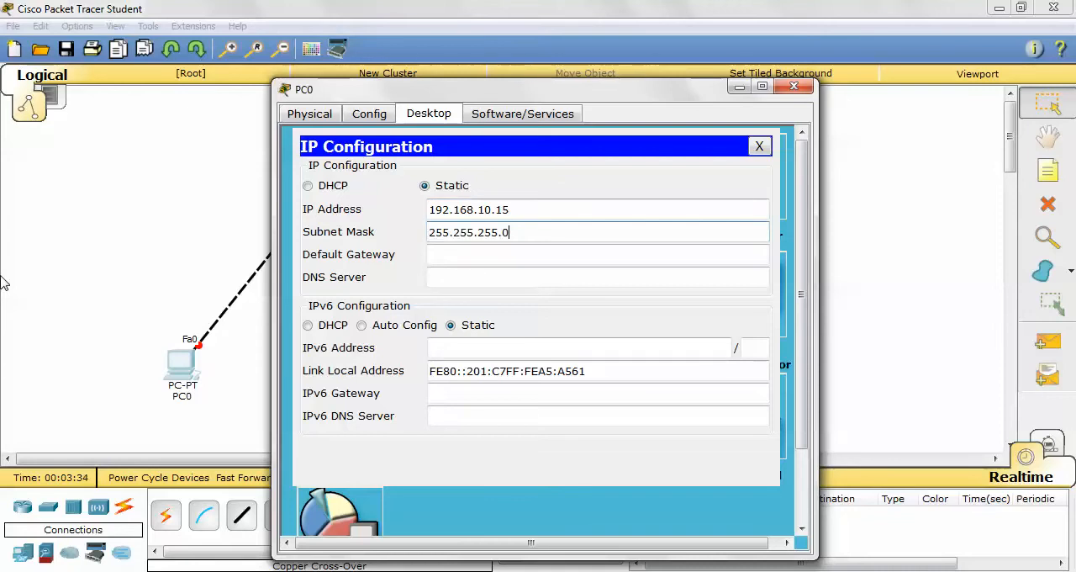
{"action": "type", "text": "128"}
{"action": "key", "text": "Tab"}
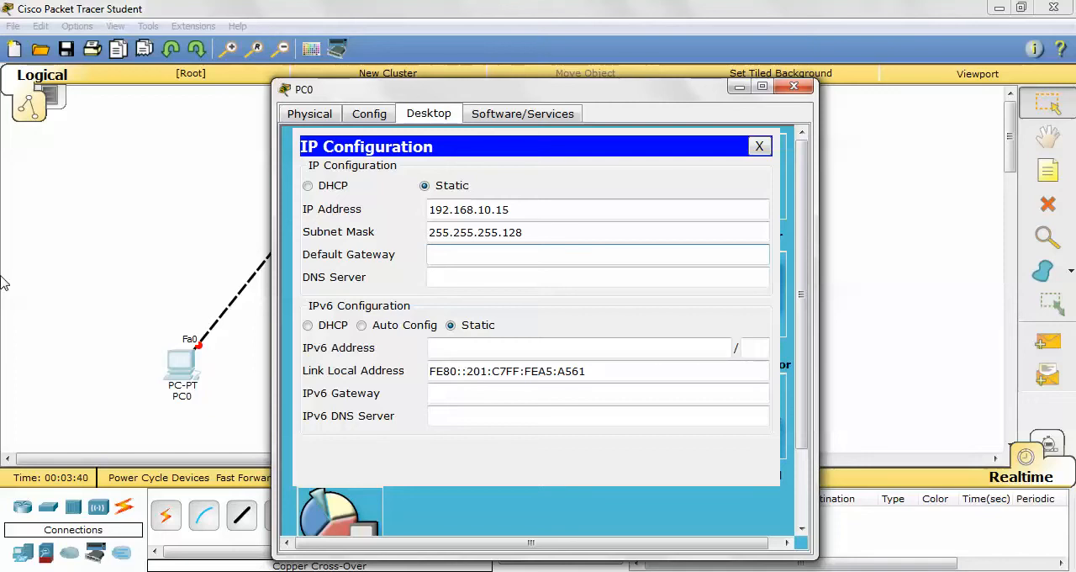
- Set PC0's default gateway to 192.168.10.1 and close its configuration window
{"action": "type", "text": "192.168.10.1"}
{"action": "left_click", "coordinate": [760, 146]}
{"action": "left_click", "coordinate": [794, 87]}
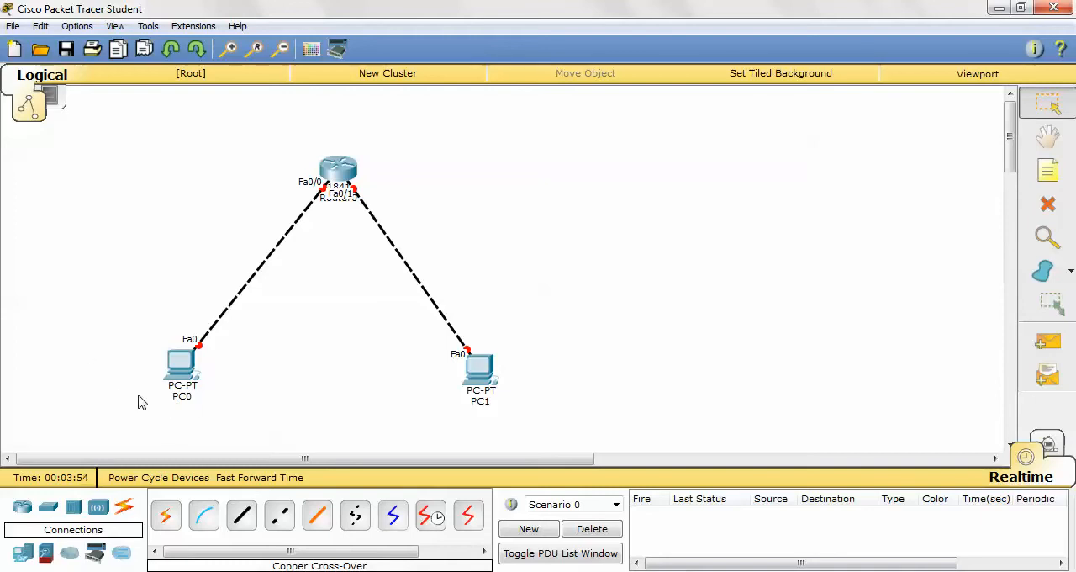
- Give PC1 the static IP address 192.168.10.135 with subnet mask 255.255.255.128
{"action": "left_click", "coordinate": [486, 379]}
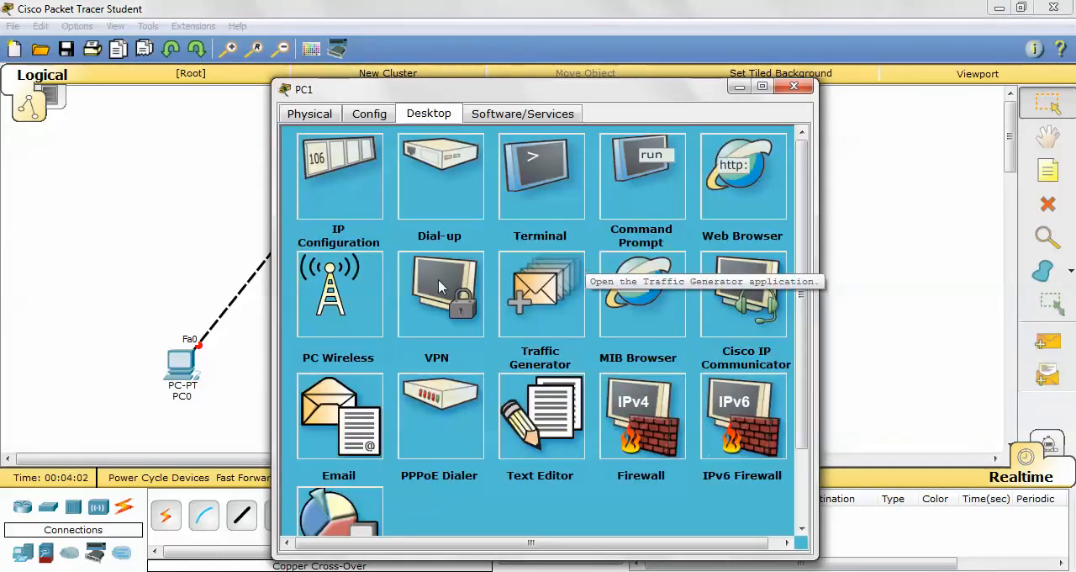
{"action": "left_click", "coordinate": [328, 202]}
{"action": "left_click", "coordinate": [463, 209]}
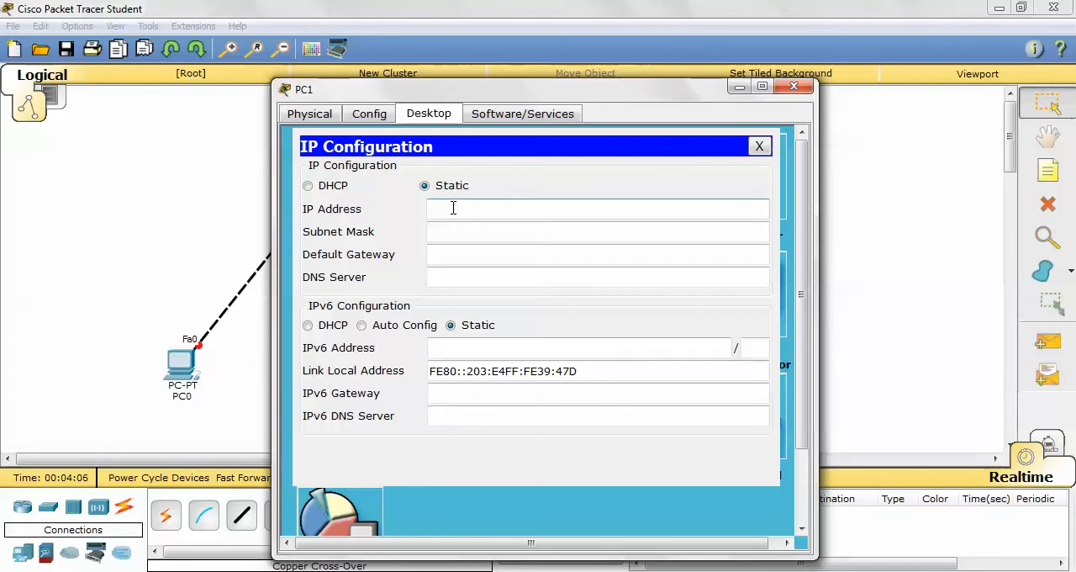
{"action": "type", "text": "192.168.10.135"}
{"action": "key", "text": "Tab"}
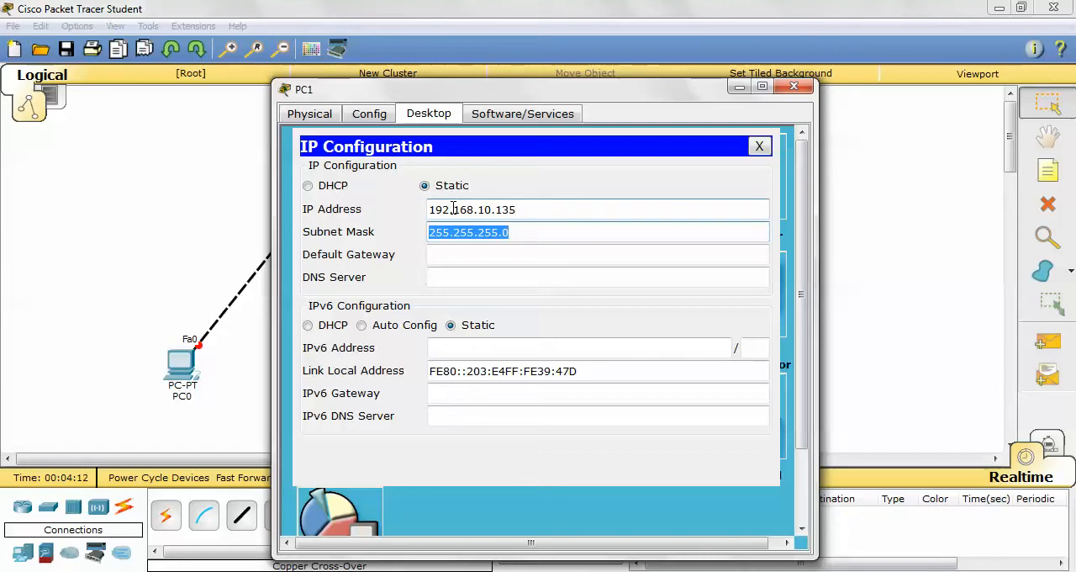
{"action": "key", "text": "Right"}
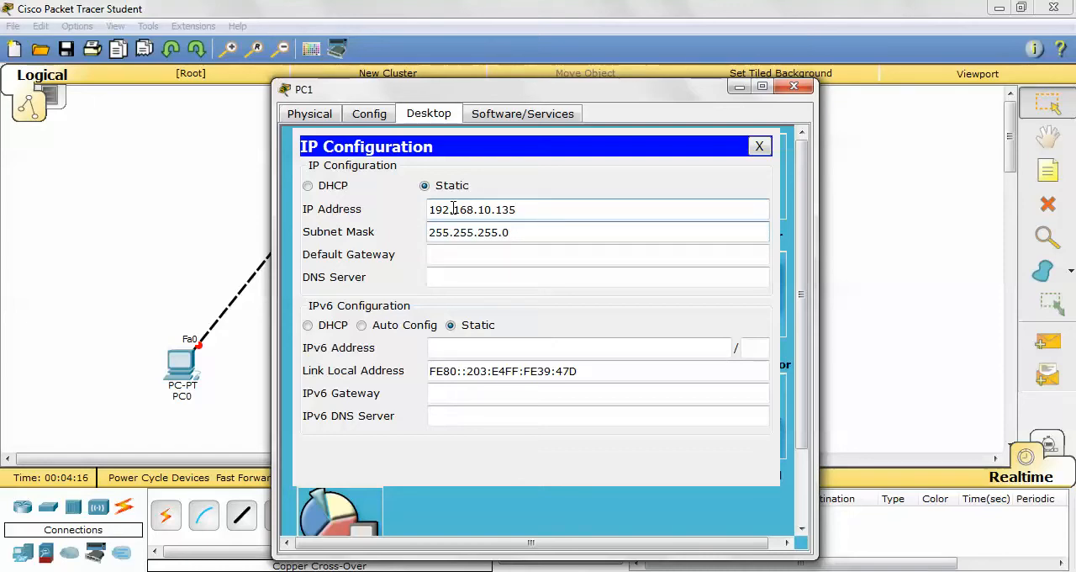
{"action": "type", "text": "128"}
- Set PC1's default gateway to 192.168.10.129 and close its configuration window
{"action": "left_click", "coordinate": [522, 259]}
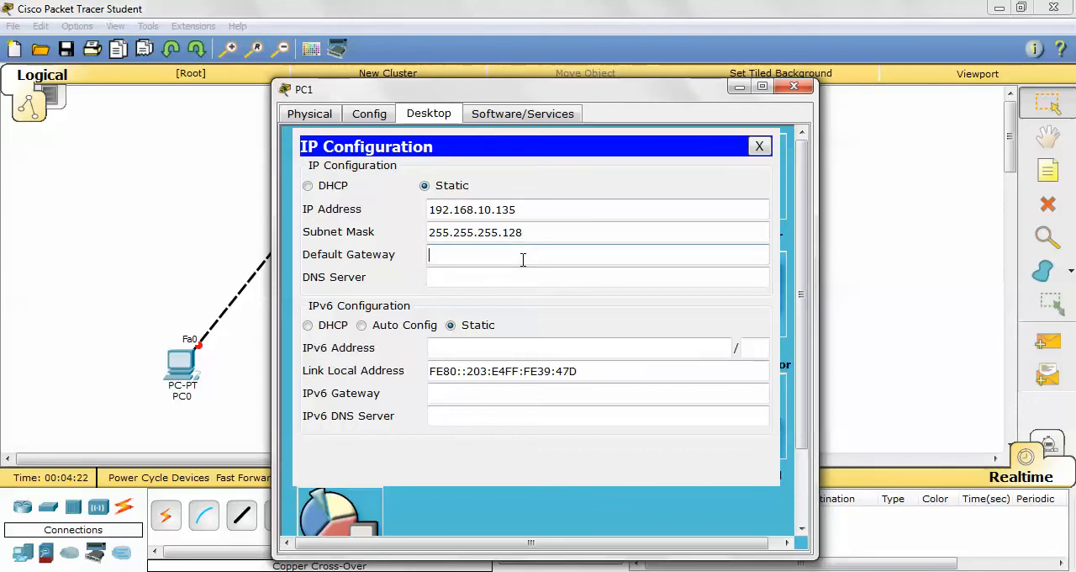
{"action": "type", "text": "192"}
{"action": "type", "text": "168.10.129"}
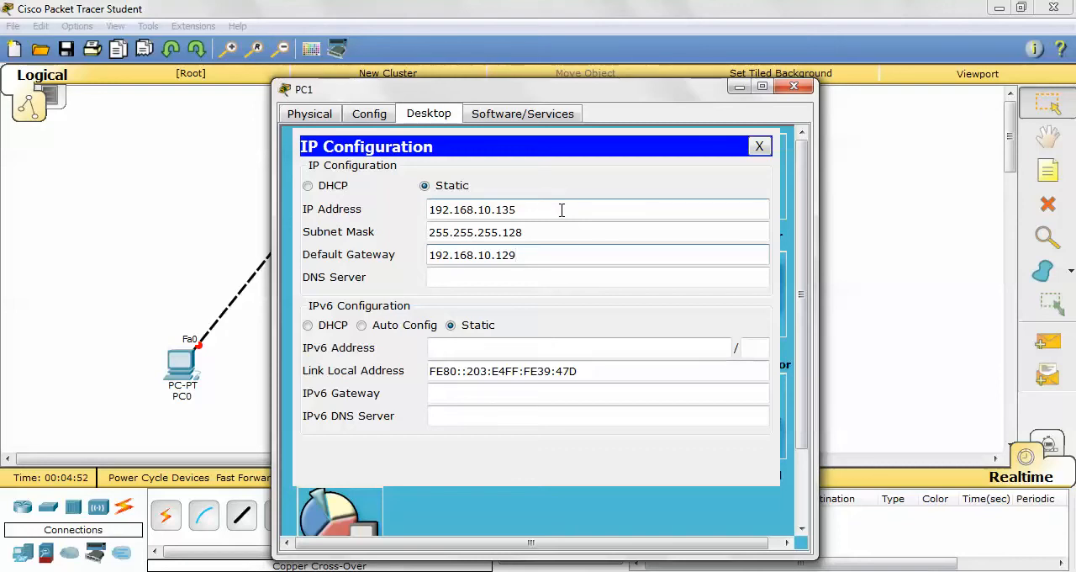
{"action": "left_click", "coordinate": [759, 147]}
{"action": "left_click", "coordinate": [794, 86]}
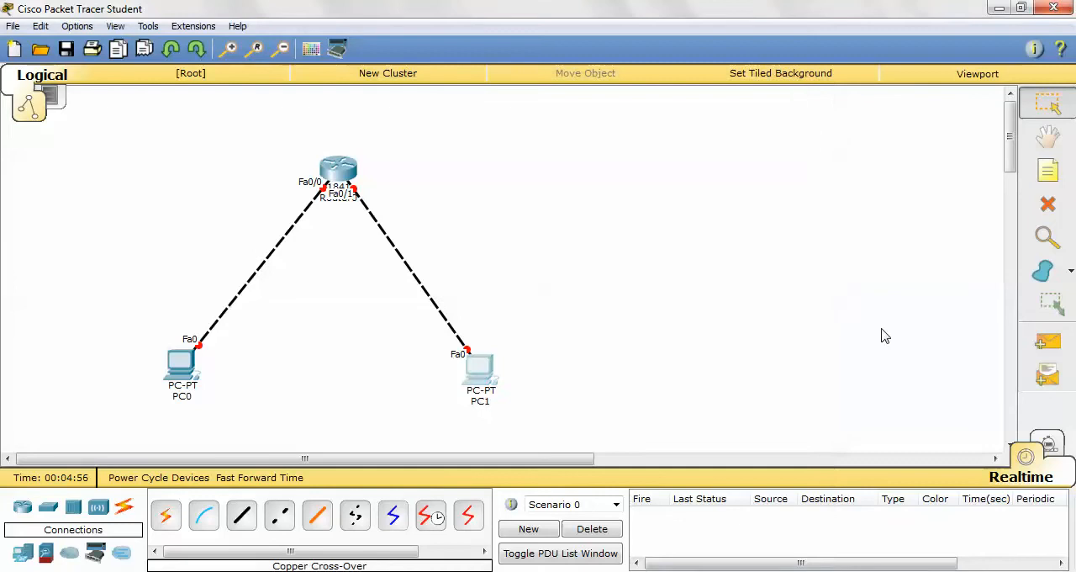
- In Simulation mode, send a simple PDU from PC1 to PC0 with Auto Capture / Play and raise the playback speed slightly
{"action": "left_click", "coordinate": [1041, 447]}
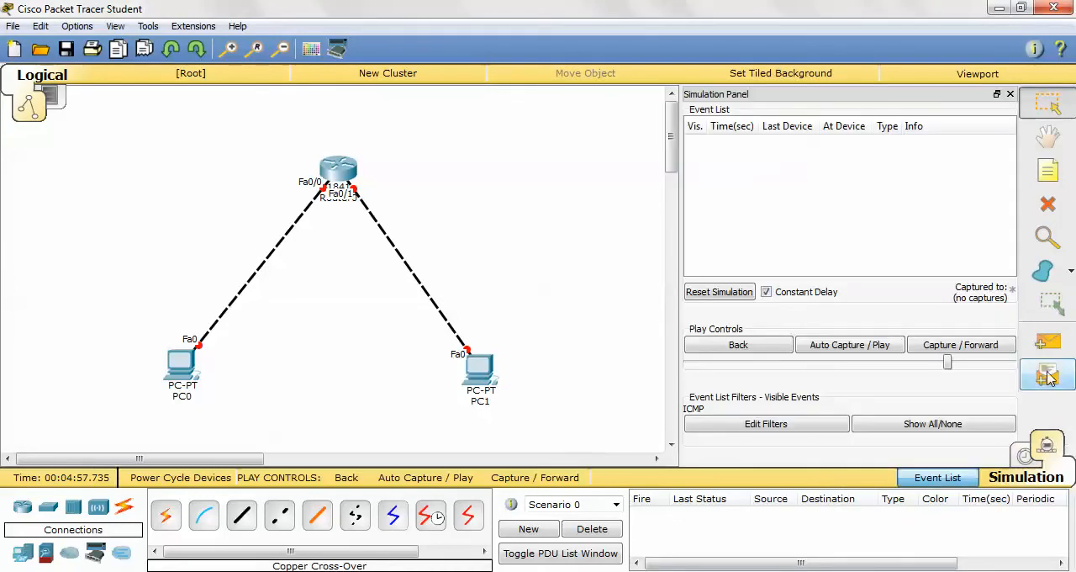
{"action": "left_click", "coordinate": [1042, 346]}
{"action": "left_click", "coordinate": [480, 370]}
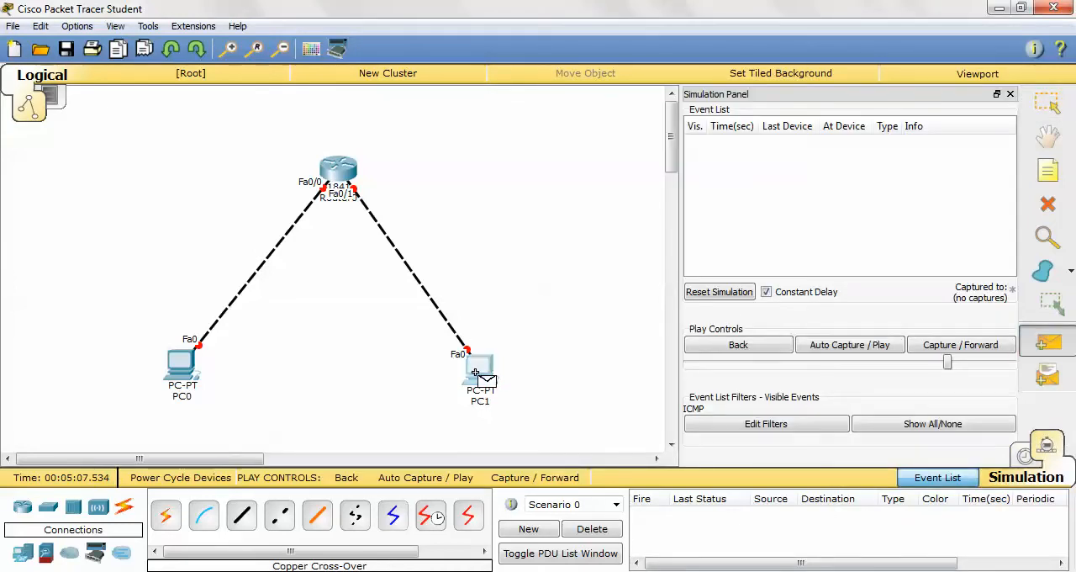
{"action": "left_click", "coordinate": [176, 361]}
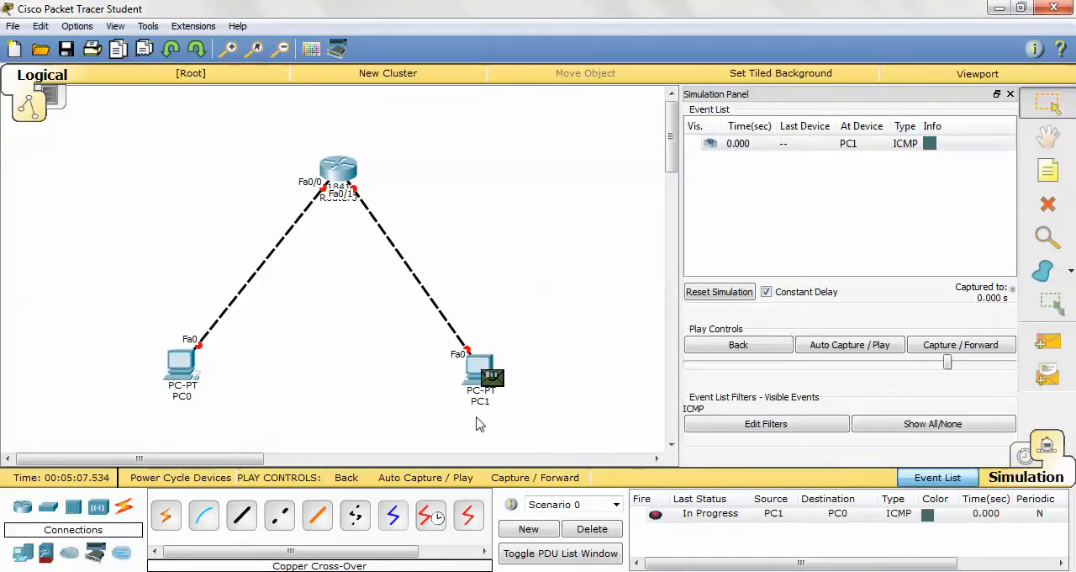
{"action": "left_click", "coordinate": [444, 477]}
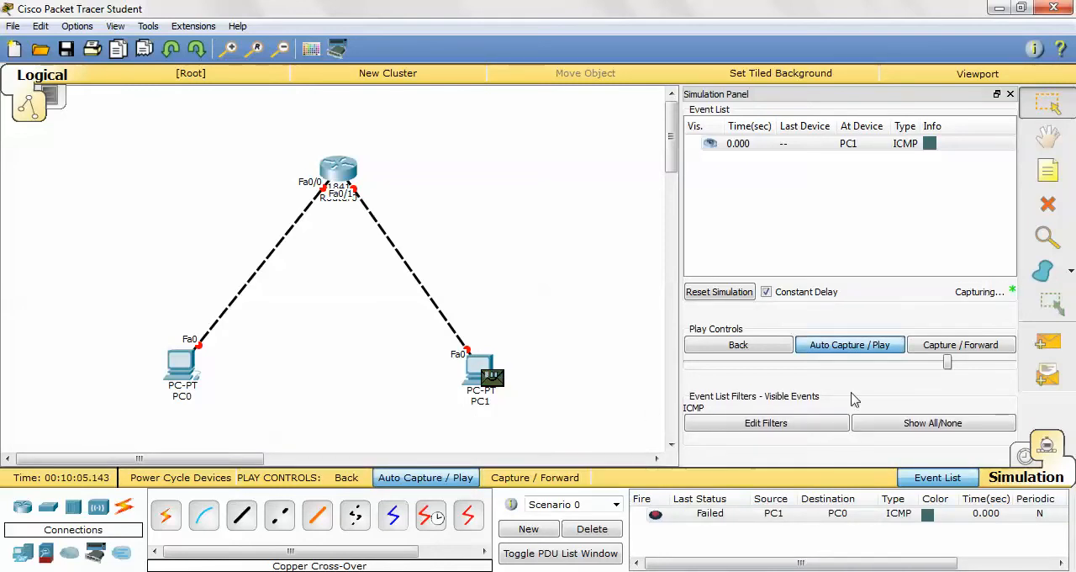
{"action": "left_click_drag", "start_coordinate": [948, 361], "coordinate": [960, 362]}
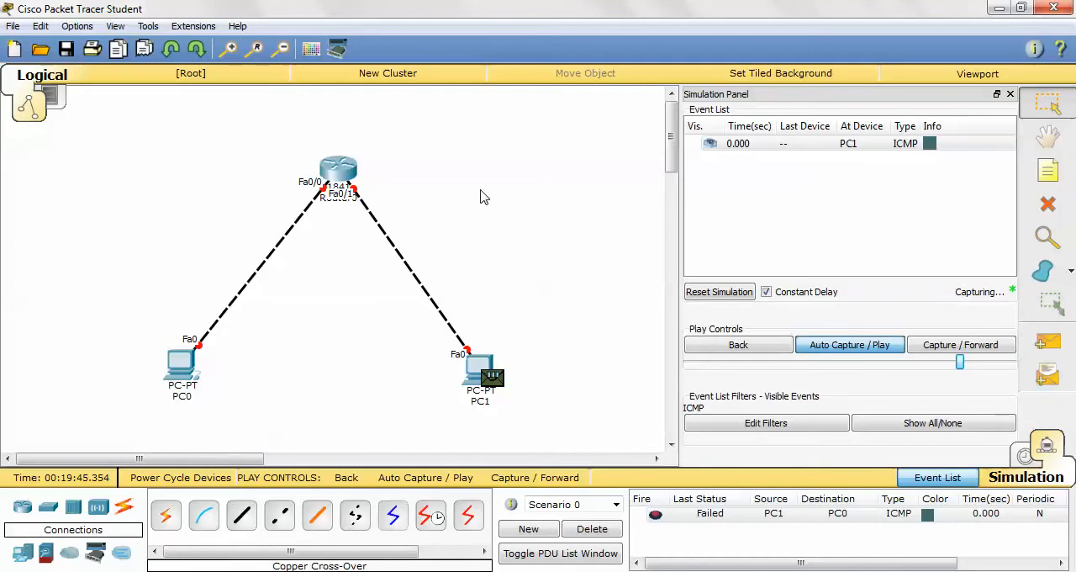
- Delete Scenario 0 with its PC1-to-PC0 PDU and return to Realtime mode
{"action": "left_click", "coordinate": [1026, 456]}
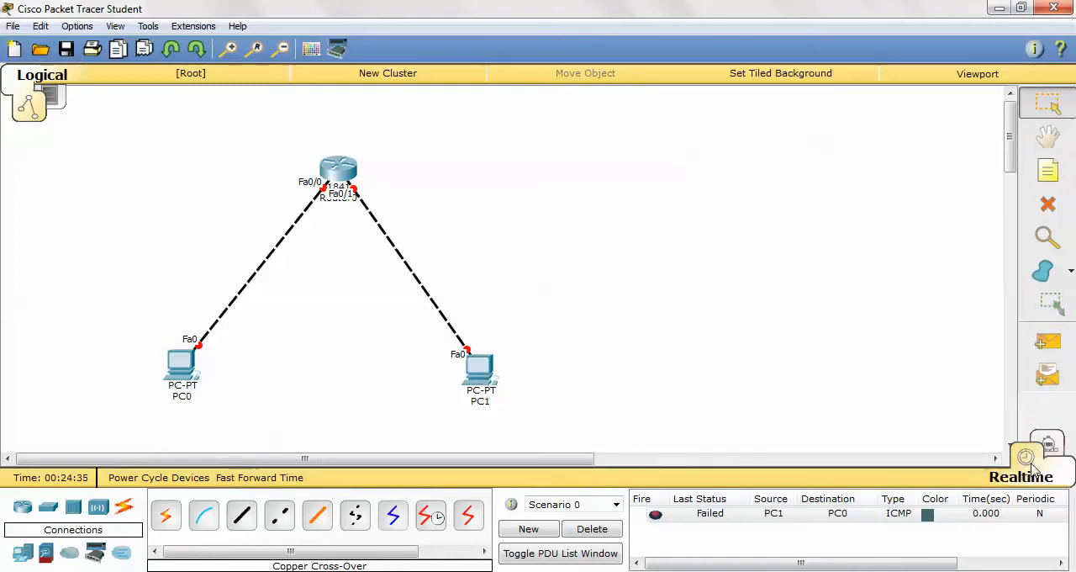
{"action": "left_click", "coordinate": [1025, 456]}
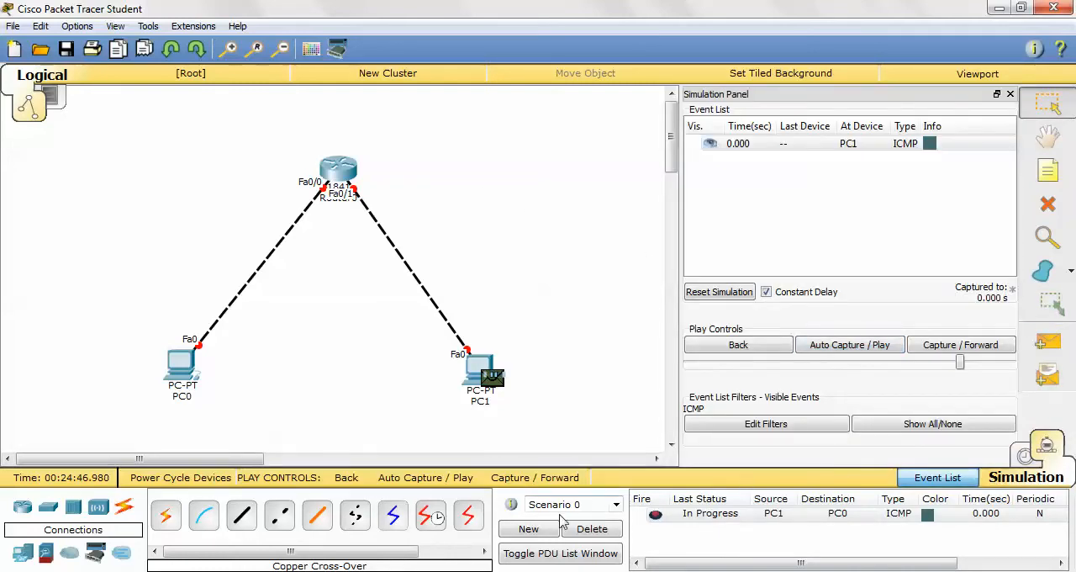
{"action": "left_click", "coordinate": [589, 529]}
{"action": "left_click", "coordinate": [1026, 455]}
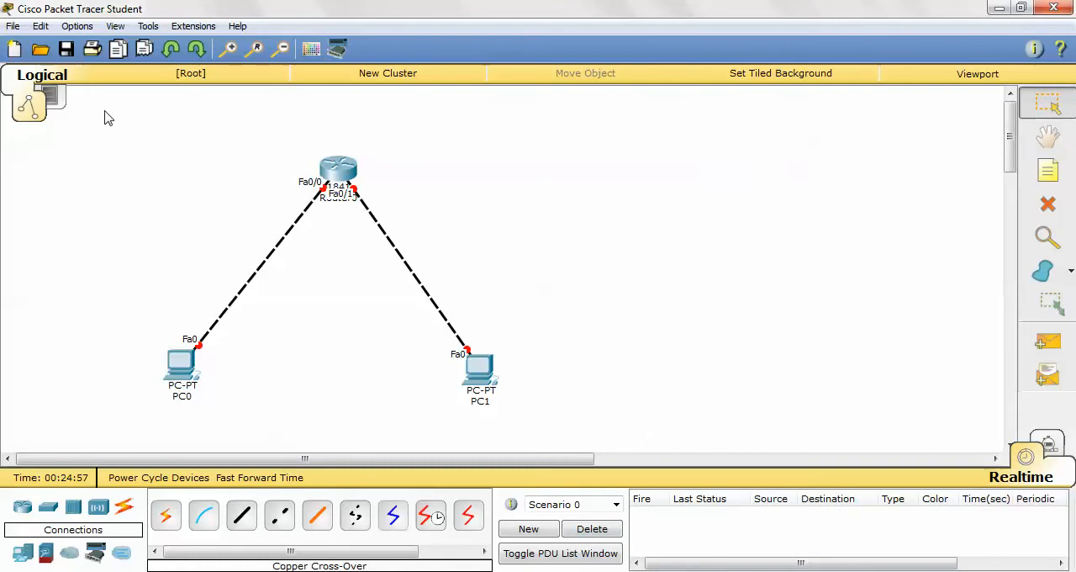
- Move the whole topology left and slightly up, and briefly view the Physical workspace before returning to the Logical one
{"action": "left_click_drag", "start_coordinate": [342, 173], "coordinate": [220, 152]}
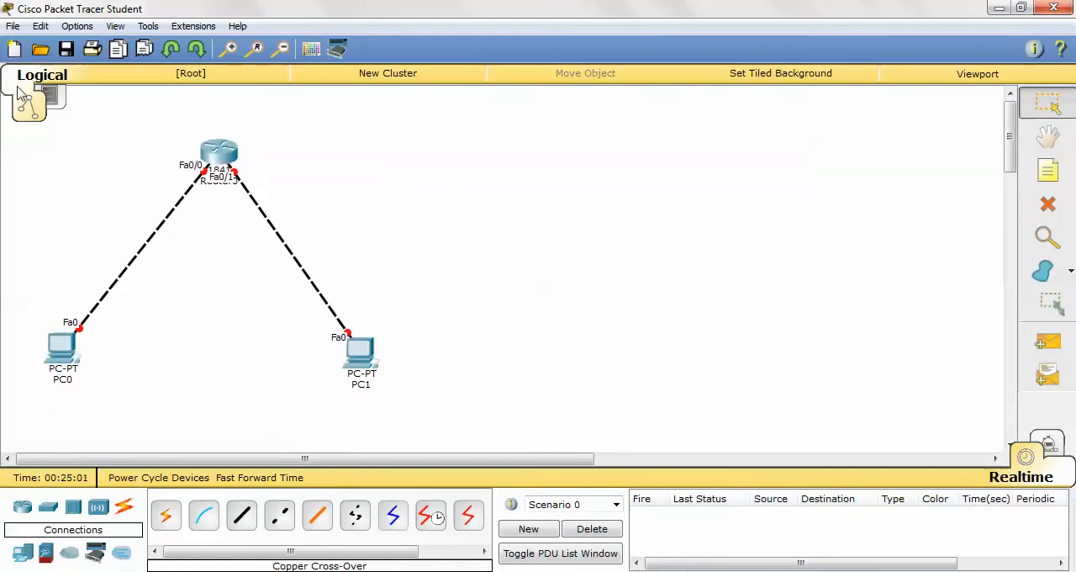
{"action": "left_click", "coordinate": [55, 100]}
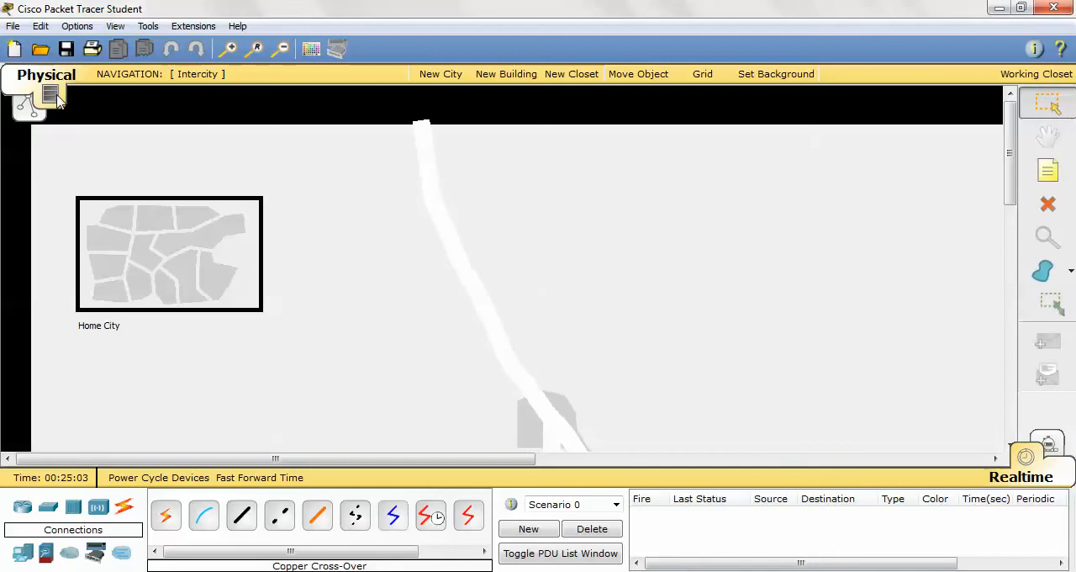
{"action": "left_click", "coordinate": [30, 107]}
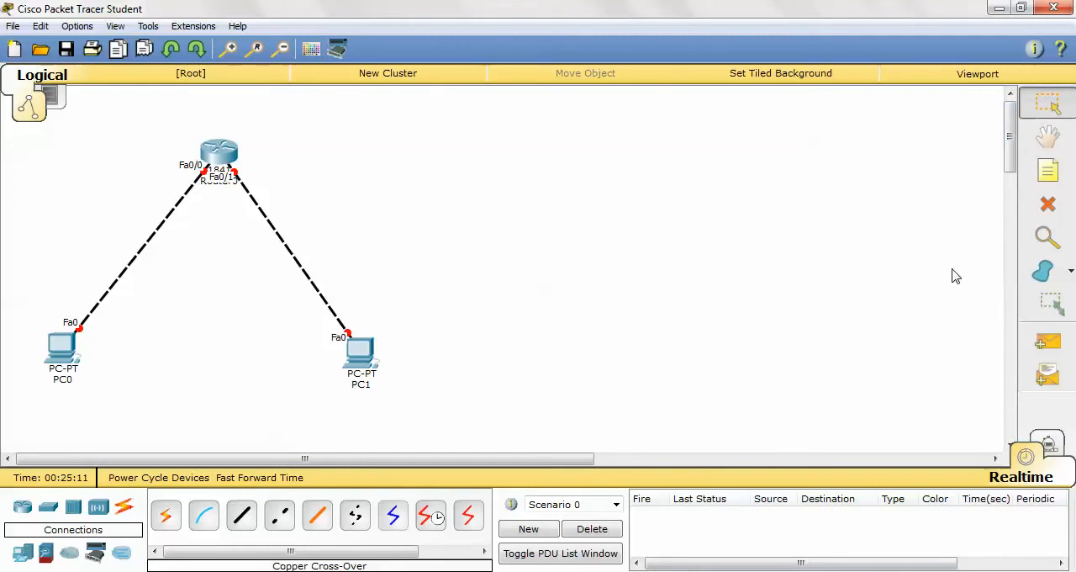
- Open Router0's IOS command line interface and start a console session at the Router> prompt
{"action": "left_click", "coordinate": [218, 150]}
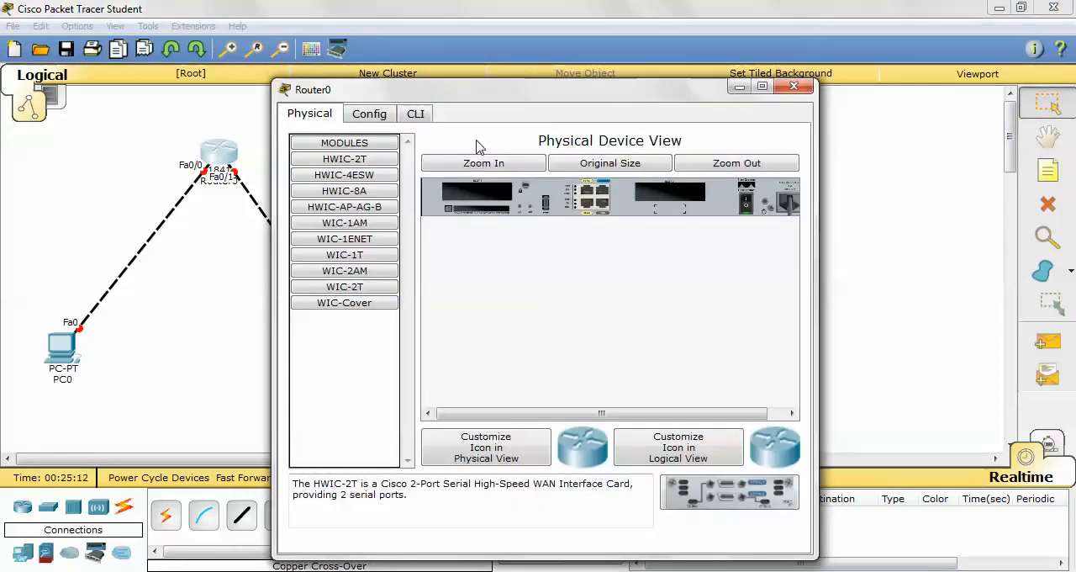
{"action": "left_click", "coordinate": [368, 126]}
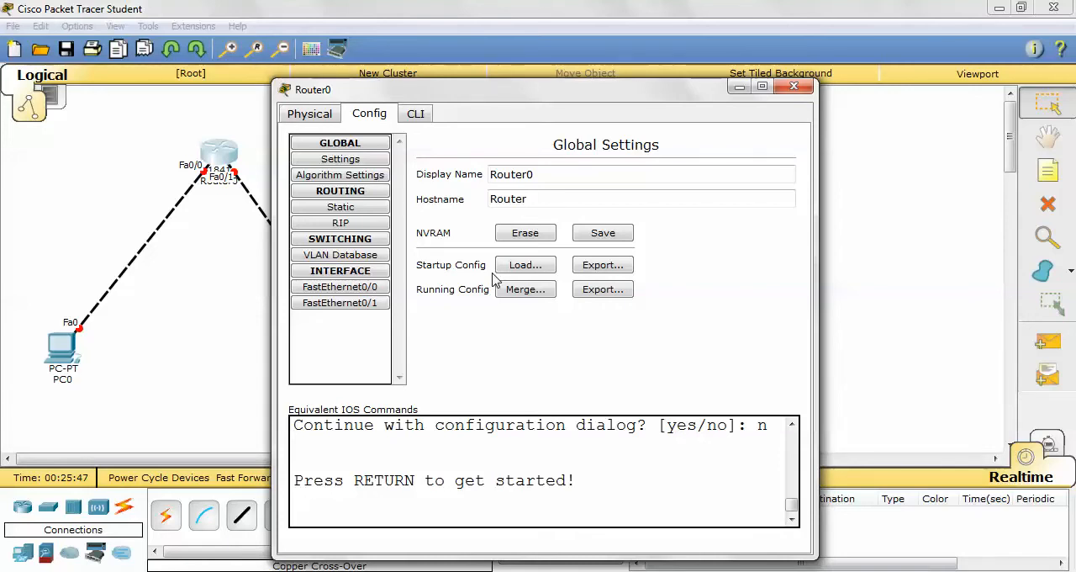
{"action": "left_click", "coordinate": [414, 114]}
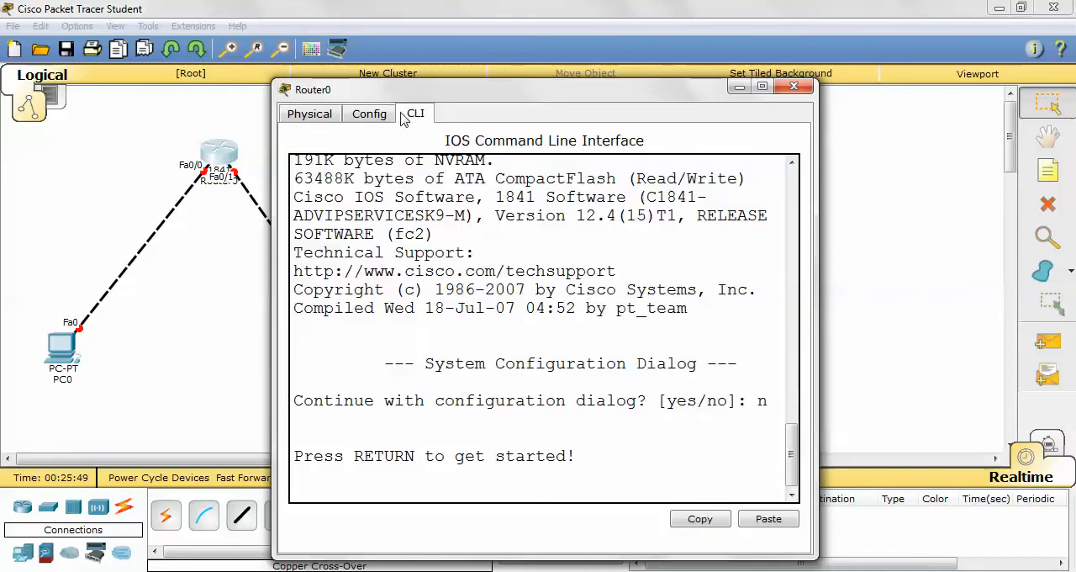
{"action": "mouse_move", "coordinate": [790, 442]}
{"action": "left_mouse_down"}
{"action": "mouse_move", "coordinate": [826, 288]}
{"action": "mouse_move", "coordinate": [833, 168]}
{"action": "mouse_move", "coordinate": [784, 374]}
{"action": "mouse_move", "coordinate": [780, 452]}
{"action": "left_mouse_up"}
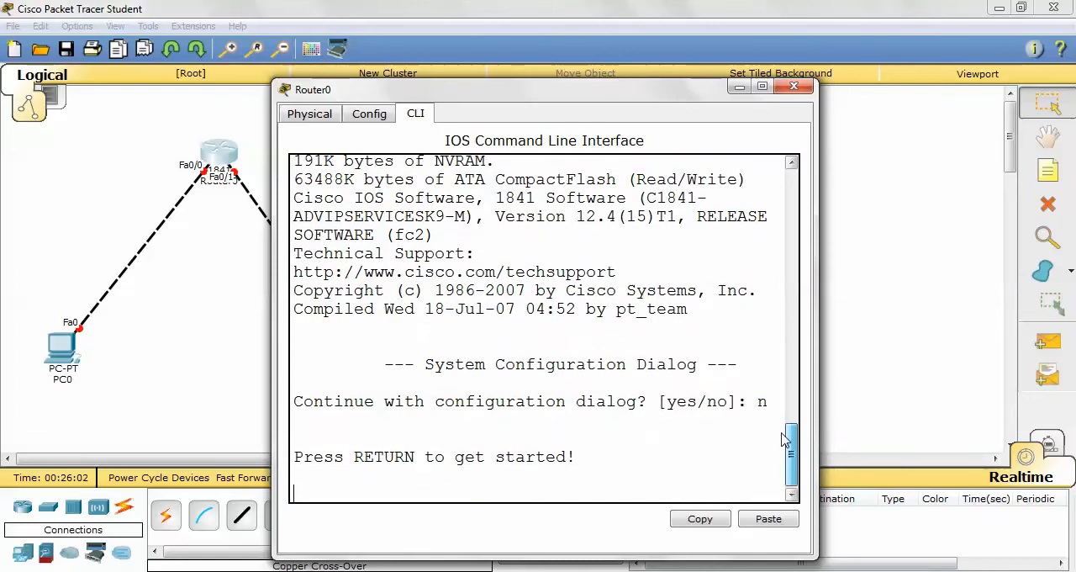
{"action": "left_click", "coordinate": [356, 367]}
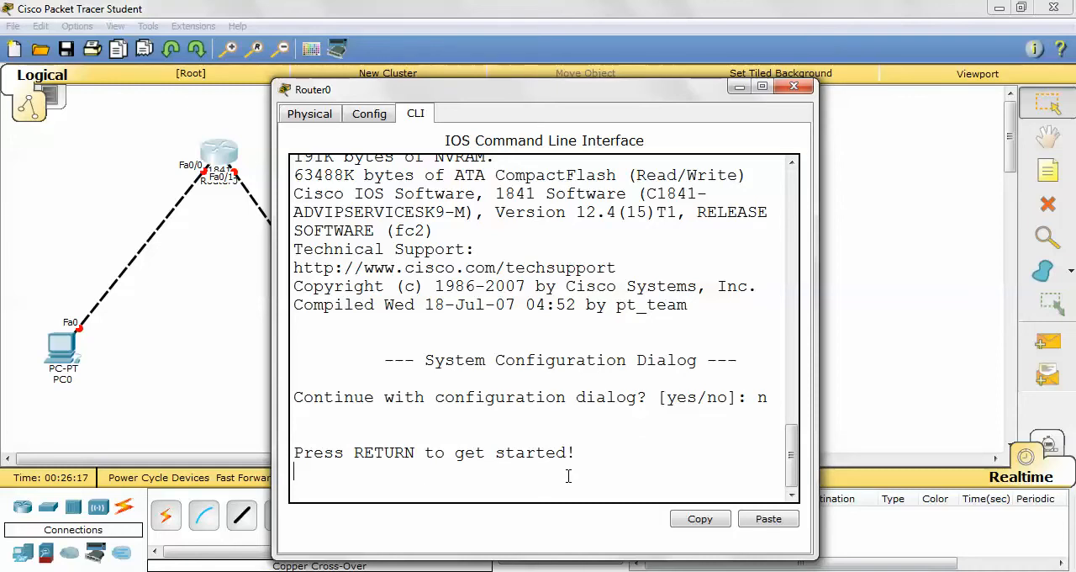
{"action": "key", "text": "Return"}
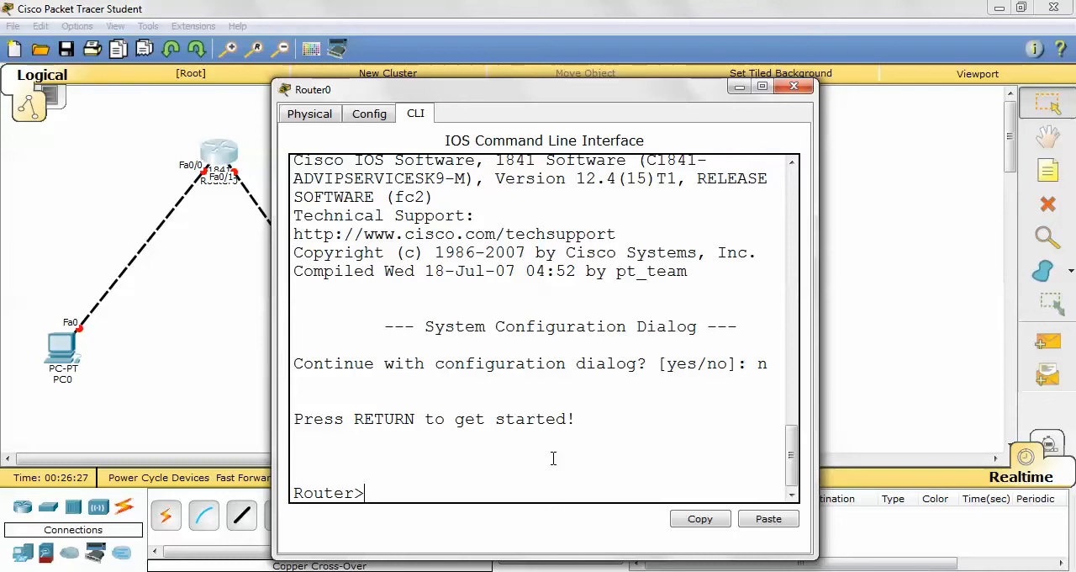
- Enter privileged mode on Router0 with "en" and global configuration mode with "config t"
{"action": "type", "text": "en"}
{"action": "key", "text": "Return"}
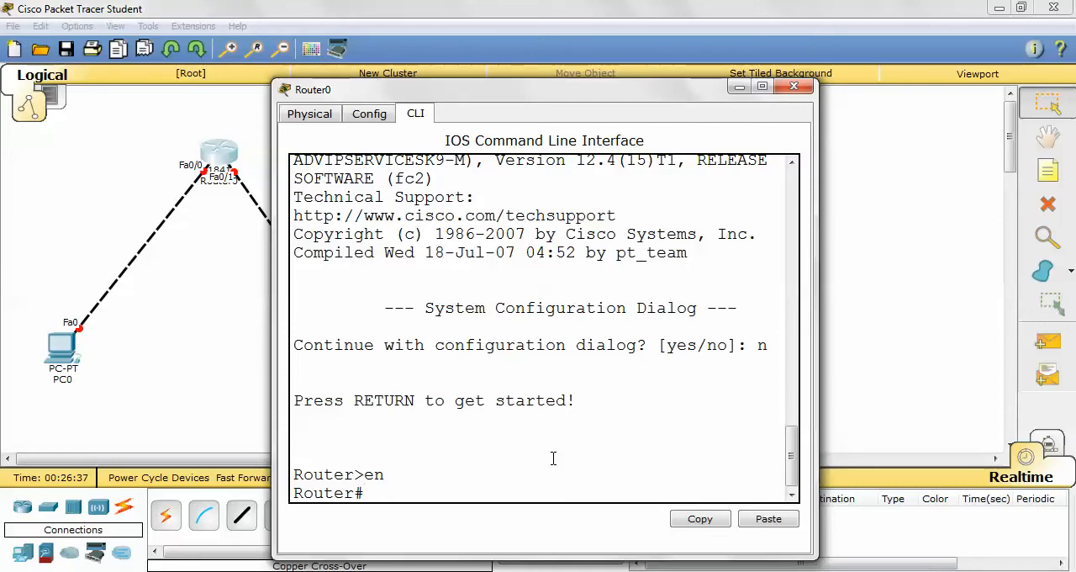
{"action": "type", "text": "config"}
{"action": "type", "text": "t"}
{"action": "key", "text": "Return"}
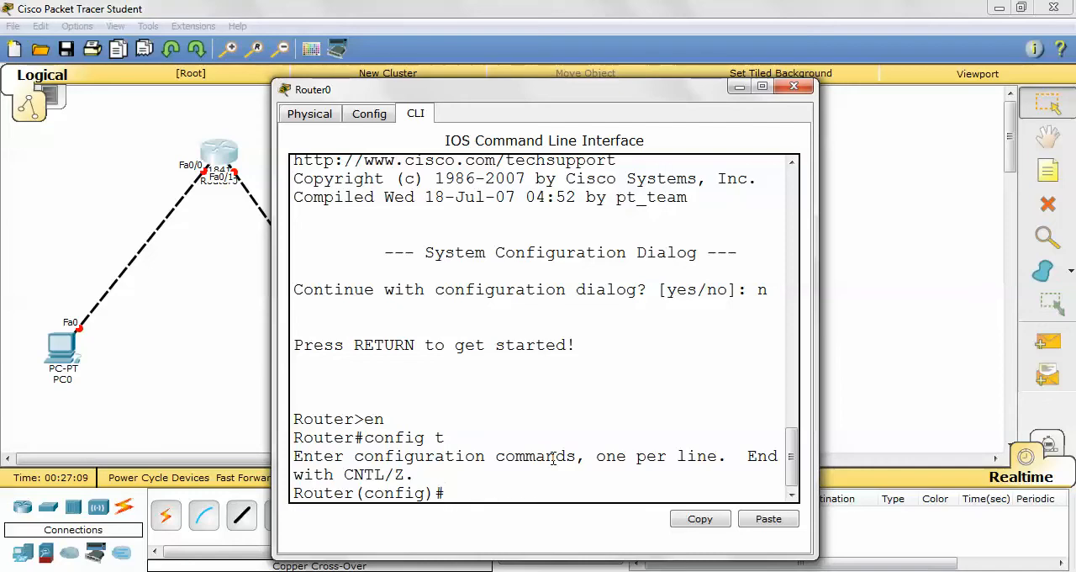
- Enter interface configuration mode for FastEthernet0/0 on Router0 with "int fa0/0"
{"action": "type", "text": "int"}
{"action": "type", "text": "a/"}
{"action": "key", "text": "BackSpace"}
{"action": "type", "text": "0/0"}
{"action": "key", "text": "Return"}
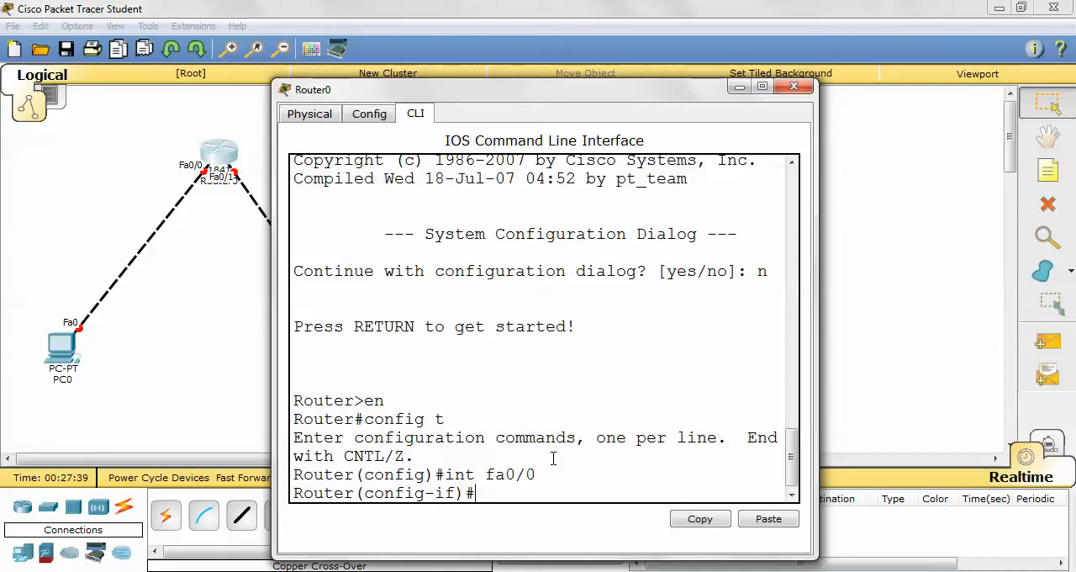
- Assign IP address 192.168.10.1 with subnet mask 255.255.255.128 to Router0's FastEthernet0/0 using the "ip address" command
{"action": "left_click_drag", "start_coordinate": [494, 479], "coordinate": [499, 484]}
{"action": "left_click", "coordinate": [500, 495]}
{"action": "type", "text": "ip address 192.168."}
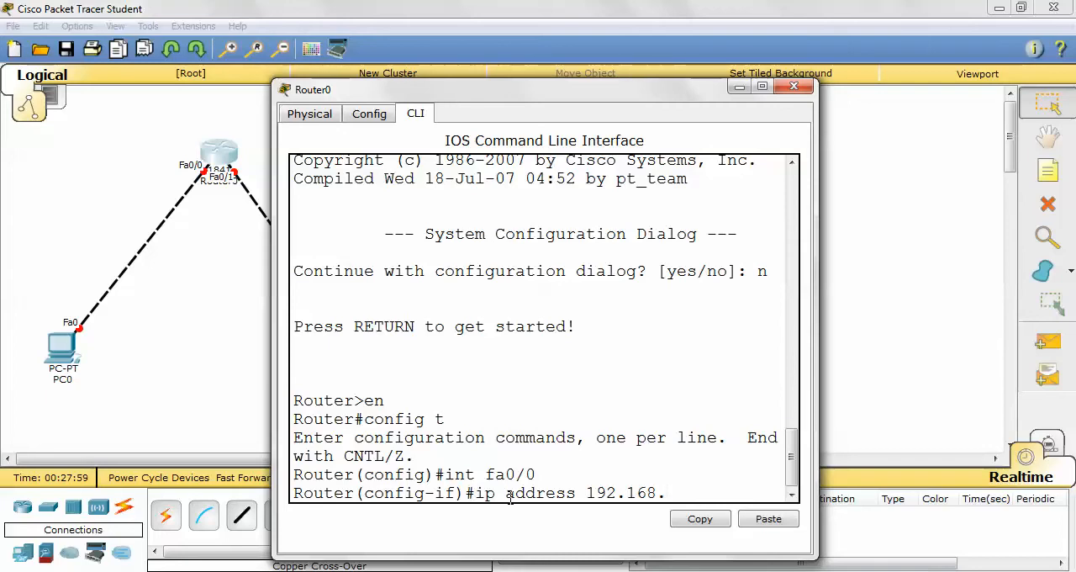
{"action": "type", "text": "10.1"}
{"action": "left_click", "coordinate": [930, 571]}
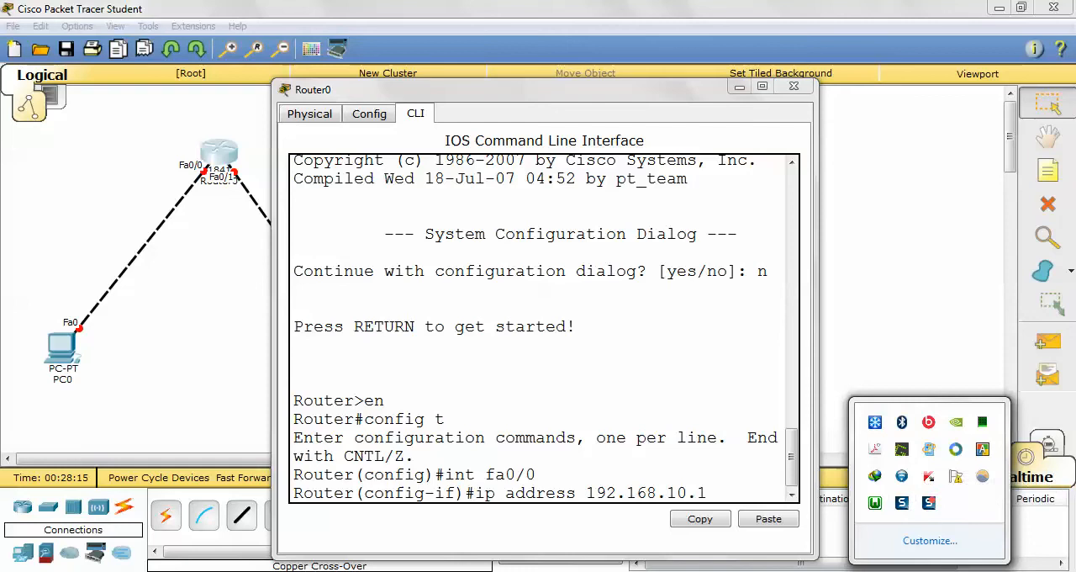
{"action": "left_click", "coordinate": [747, 492]}
{"action": "type", "text": "255."}
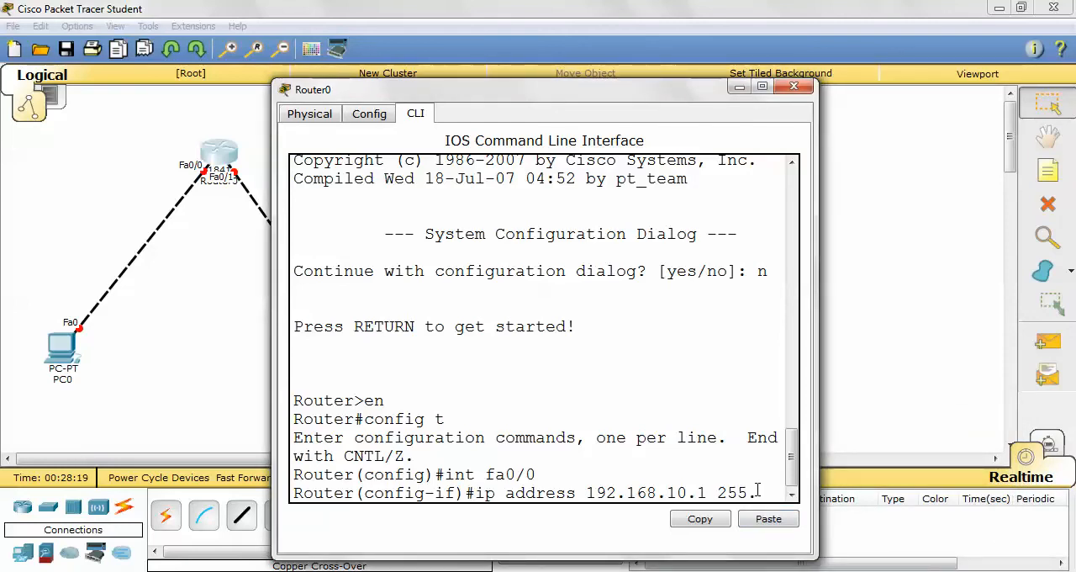
{"action": "type", "text": "255."}
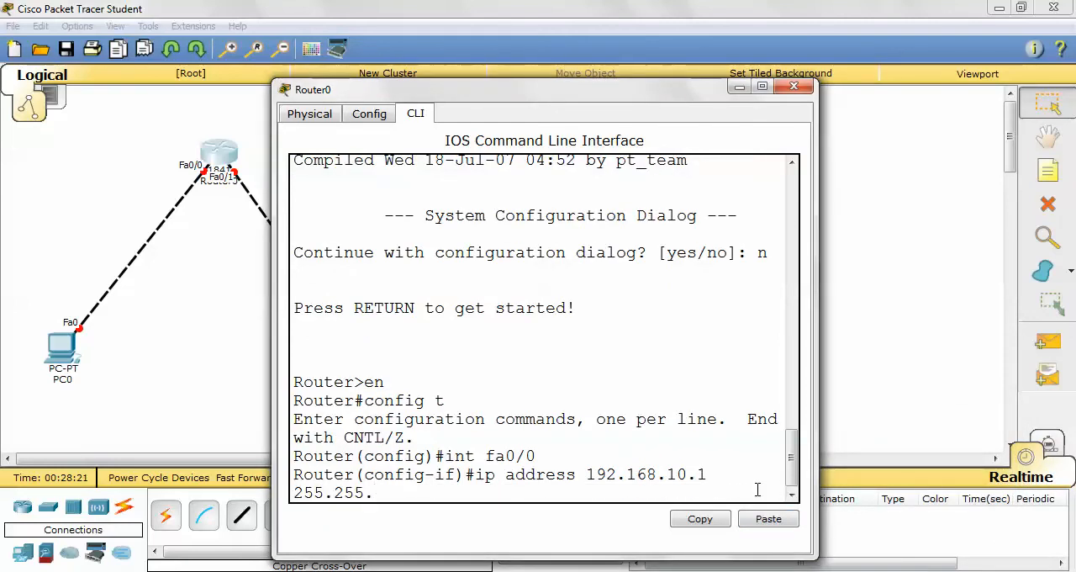
{"action": "type", "text": "255."}
{"action": "type", "text": "128"}
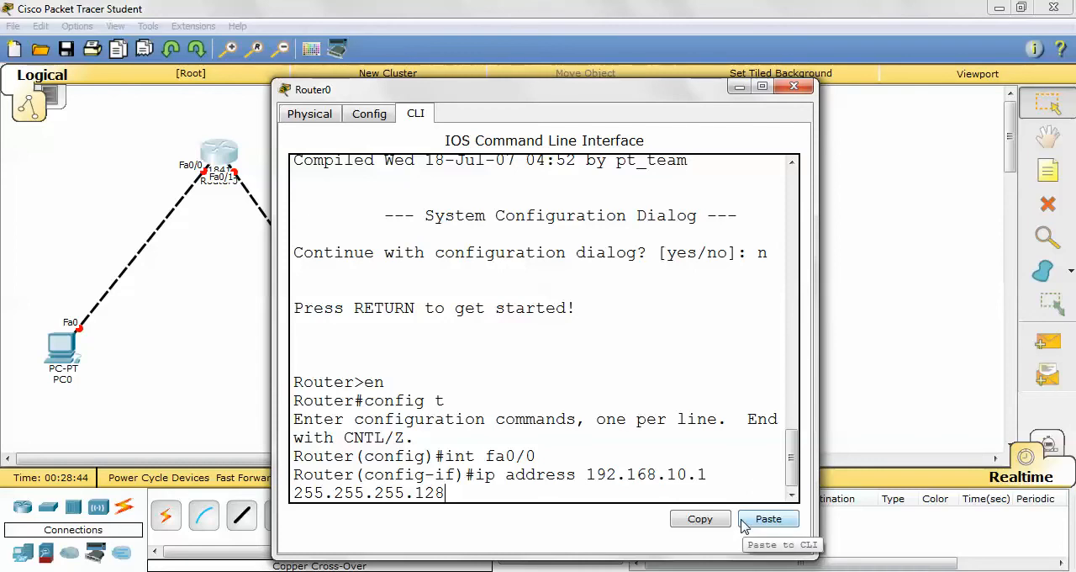
{"action": "key", "text": "Return"}
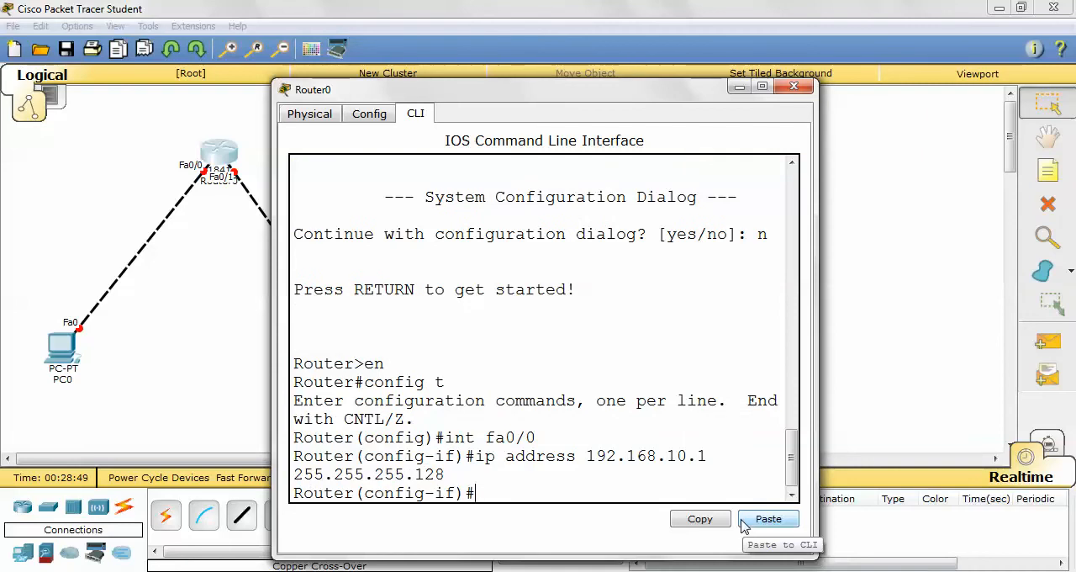
- Enable FastEthernet0/0 with "no shut" and move the Router0 window aside to check the link on the topology
{"action": "type", "text": "no shut"}
{"action": "key", "text": "Return"}
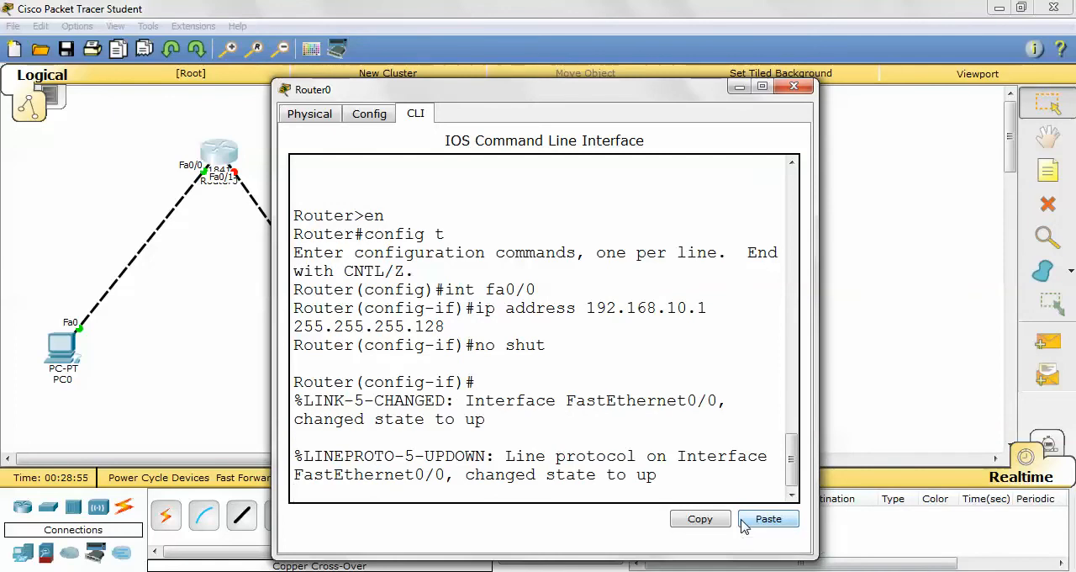
{"action": "left_click_drag", "start_coordinate": [436, 102], "coordinate": [624, 123]}
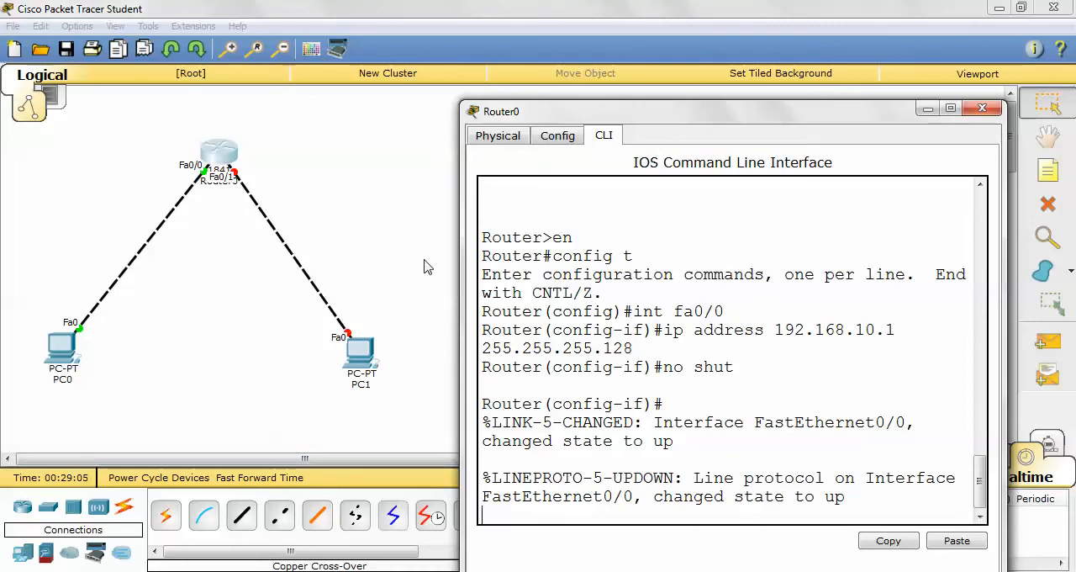
{"action": "left_click_drag", "start_coordinate": [541, 115], "coordinate": [413, 82]}
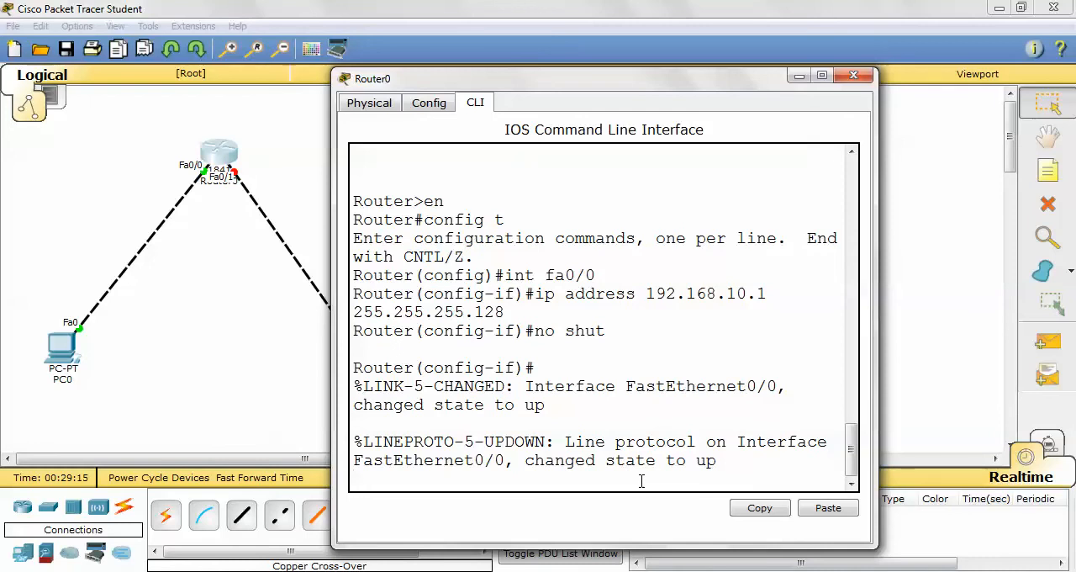
- Return to privileged mode, run "show ip int brief" on Router0, and widen the window so each interface fits on one line
{"action": "key", "text": "ctrl+z"}
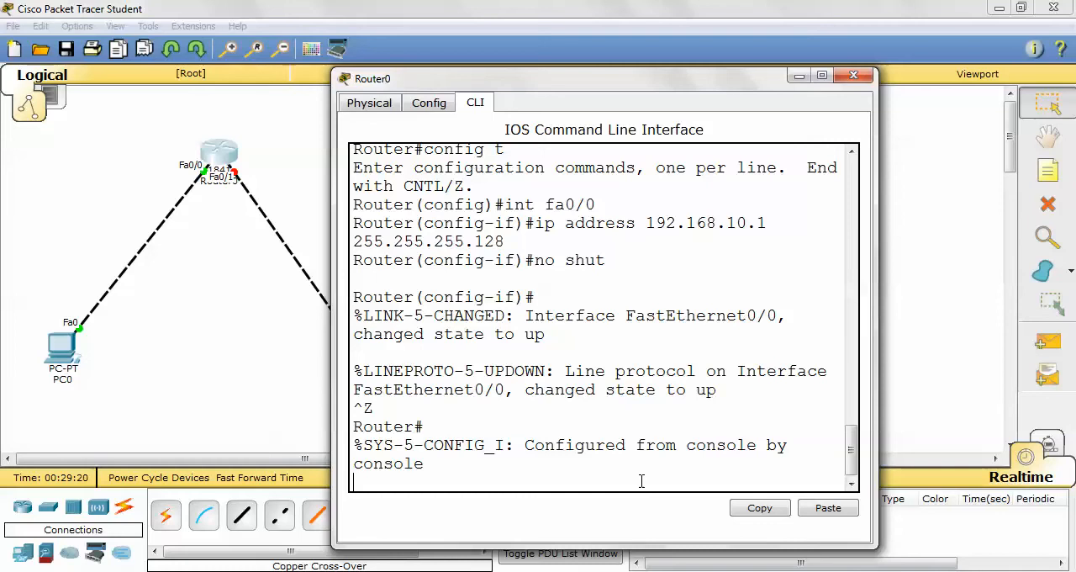
{"action": "type", "text": "show ip int b"}
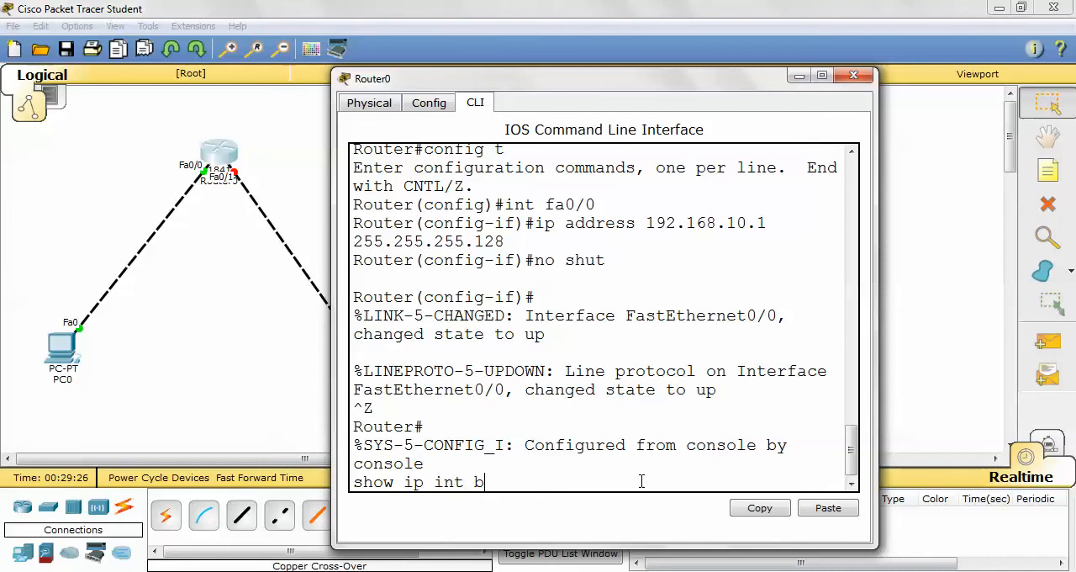
{"action": "type", "text": "rief"}
{"action": "key", "text": "Return"}
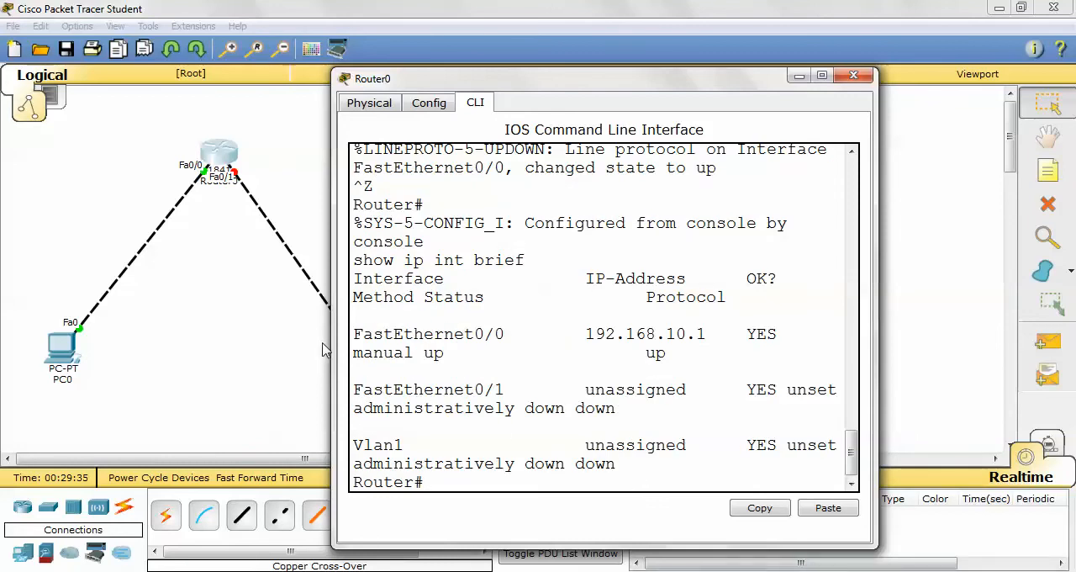
{"action": "left_click_drag", "start_coordinate": [333, 341], "coordinate": [4, 353]}
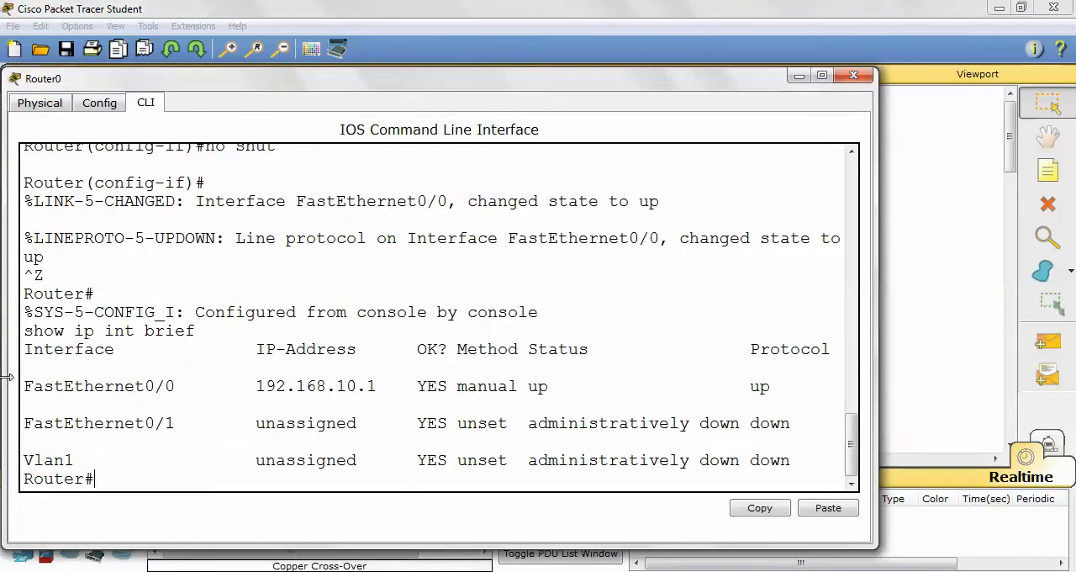
{"action": "left_click_drag", "start_coordinate": [878, 252], "coordinate": [1006, 249]}
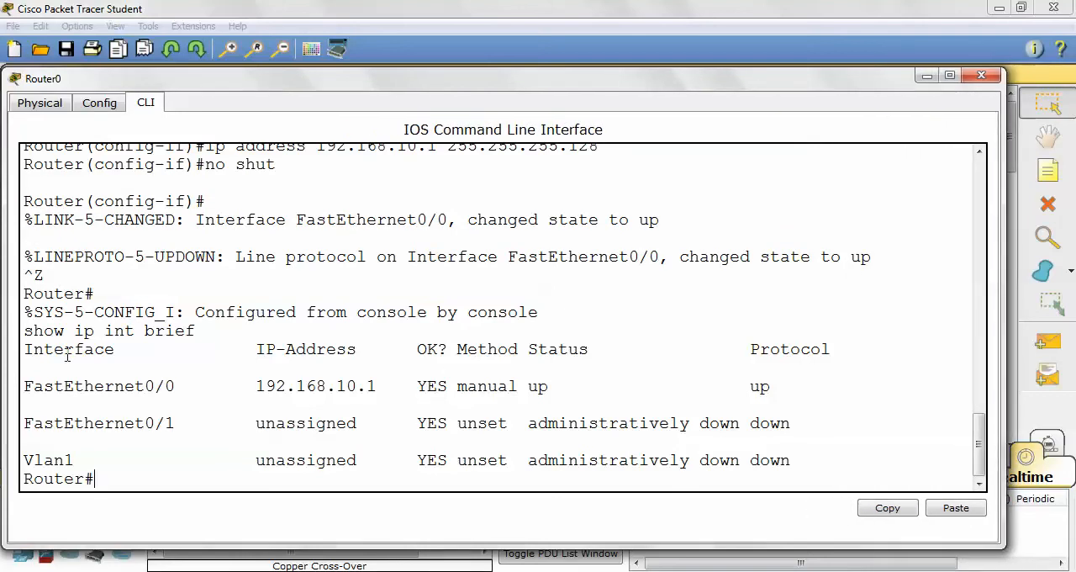
- Examine FastEthernet0/0's IP address, method, status and protocol in the interface summary, and compare them with the links in the topology
{"action": "left_click", "coordinate": [299, 351]}
{"action": "left_click", "coordinate": [53, 388]}
{"action": "left_click_drag", "start_coordinate": [418, 387], "coordinate": [441, 393]}
{"action": "left_click", "coordinate": [492, 391]}
{"action": "left_click", "coordinate": [542, 387]}
{"action": "left_click", "coordinate": [772, 367]}
{"action": "left_click", "coordinate": [547, 387]}
{"action": "left_click_drag", "start_coordinate": [211, 84], "coordinate": [669, 90]}
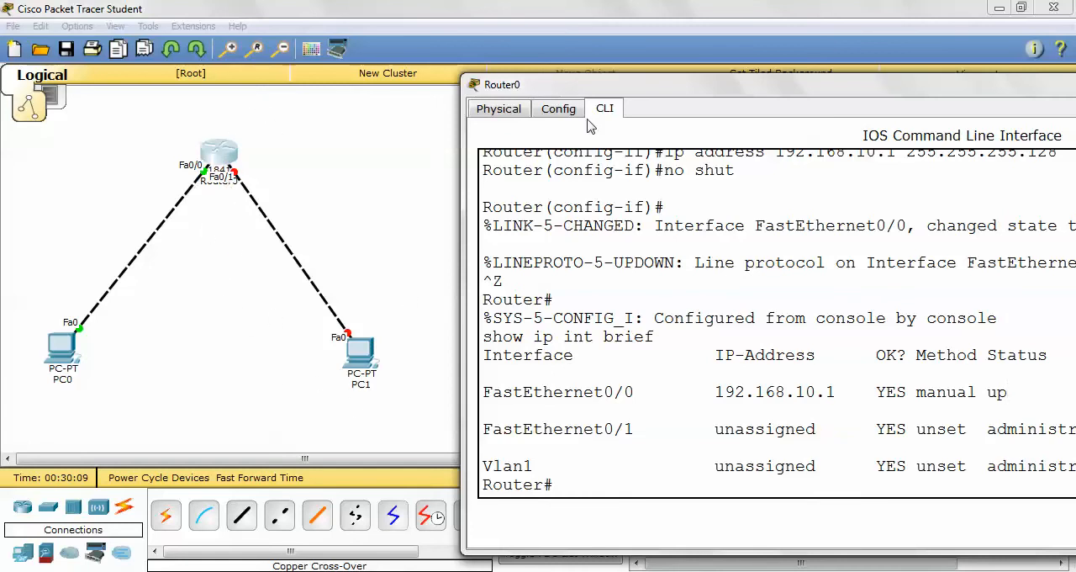
{"action": "left_click_drag", "start_coordinate": [588, 93], "coordinate": [366, 25]}
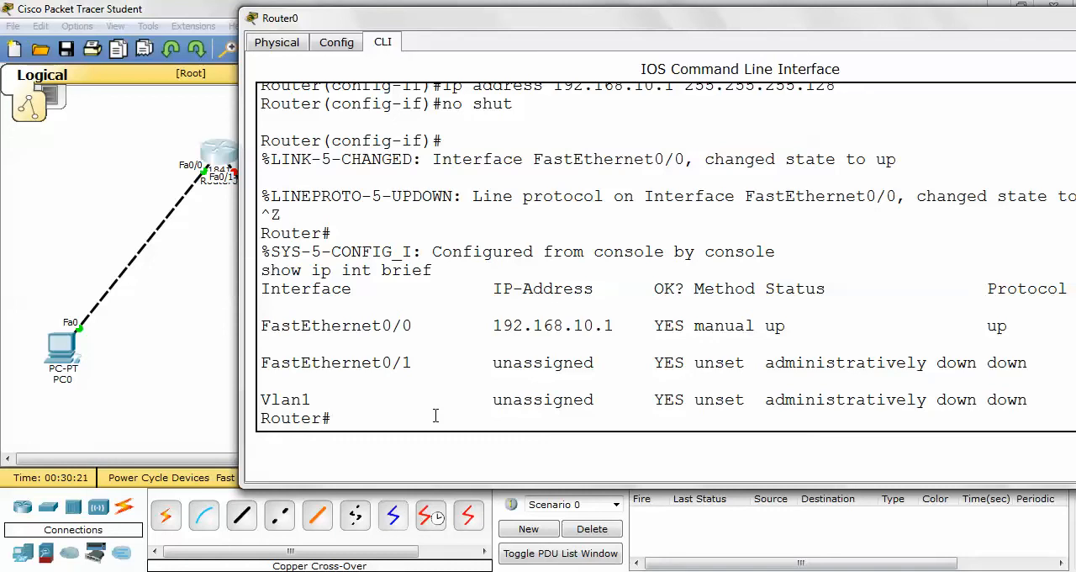
- Enter global configuration mode with "config t" and the FastEthernet0/1 interface configuration with "int fa0/1"
{"action": "type", "text": "config t"}
{"action": "key", "text": "Return"}
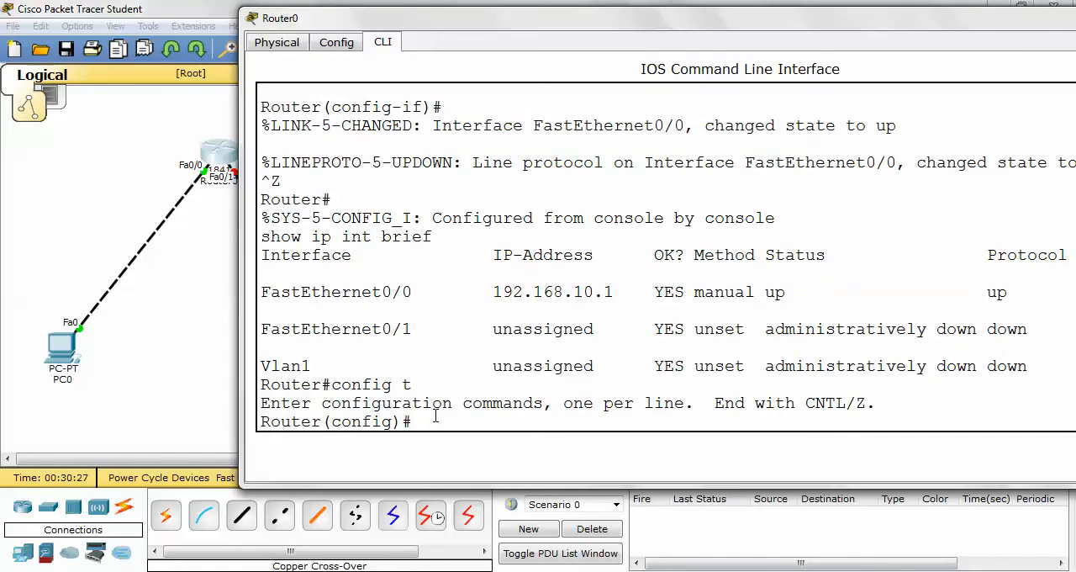
{"action": "type", "text": "int fa0/1"}
{"action": "key", "text": "Return"}
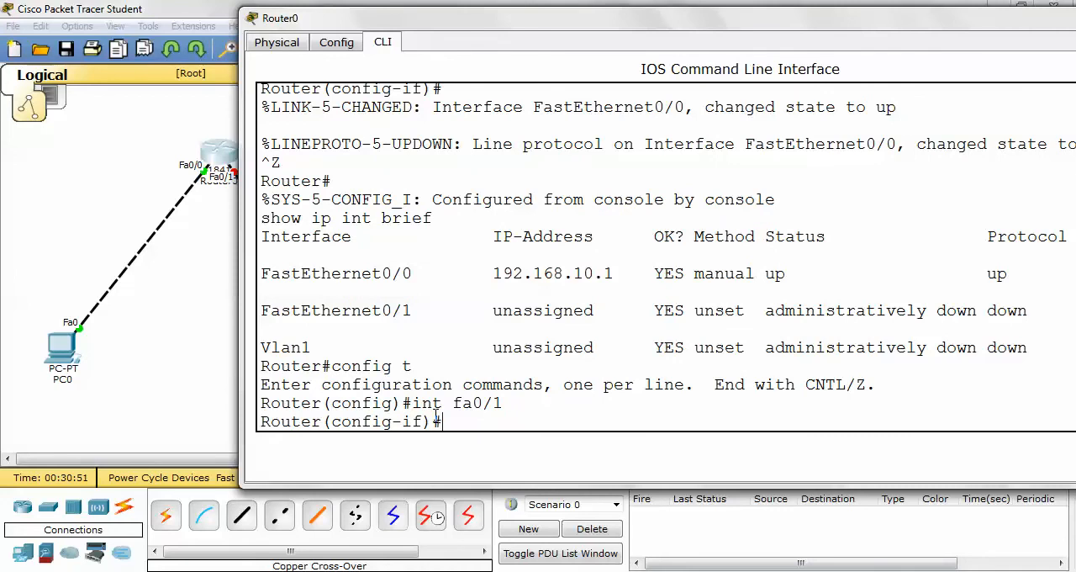
- Assign IP address 192.168.10.129 with subnet mask 255.255.255.128 to Router0's FastEthernet0/1
{"action": "type", "text": "ip address"}
{"action": "type", "text": "192"}
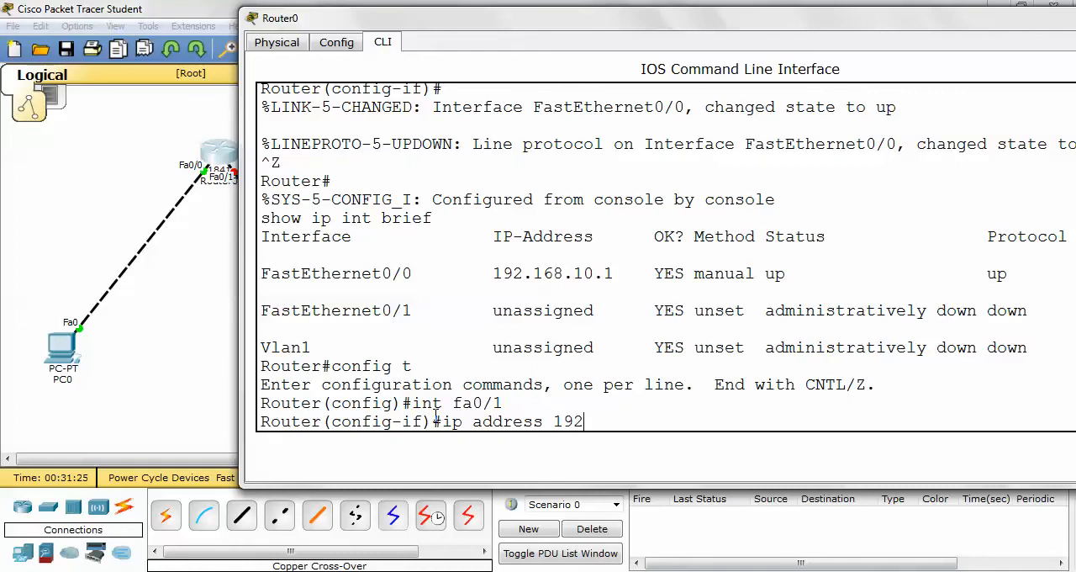
{"action": "type", "text": ".168.10.129 255."}
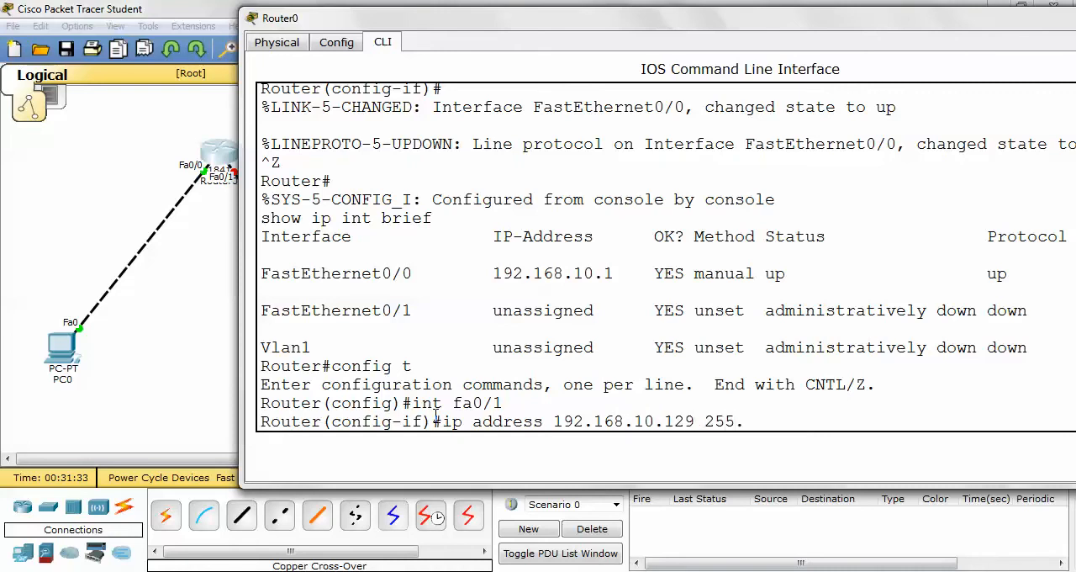
{"action": "type", "text": "255.255.128"}
{"action": "key", "text": "Return"}
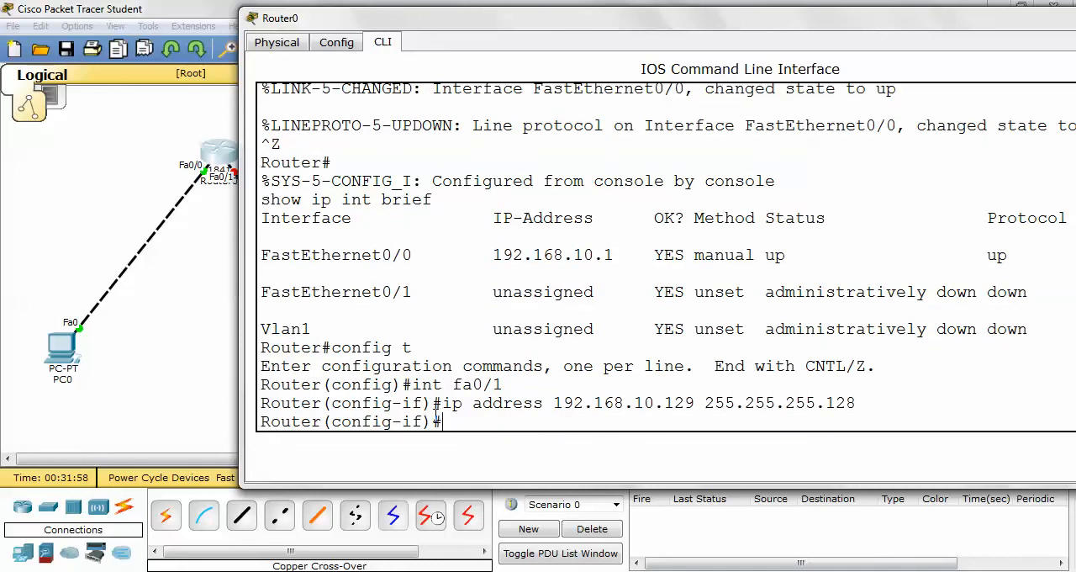
- Enable FastEthernet0/1 with "no shut" and leave configuration mode for the Router# prompt
{"action": "type", "text": "no shut"}
{"action": "key", "text": "Return"}
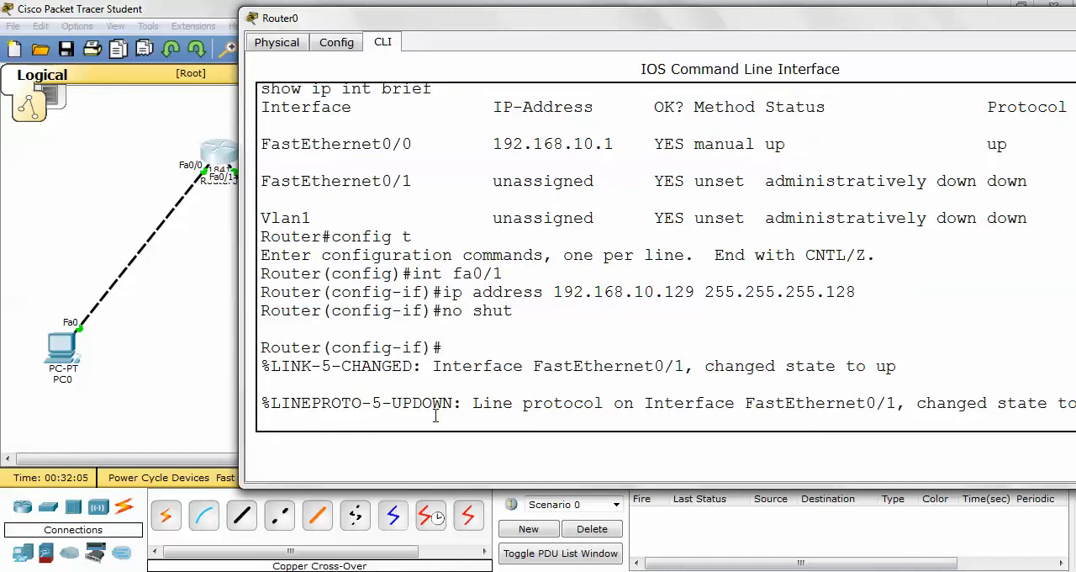
{"action": "key", "text": "ctrl+z"}
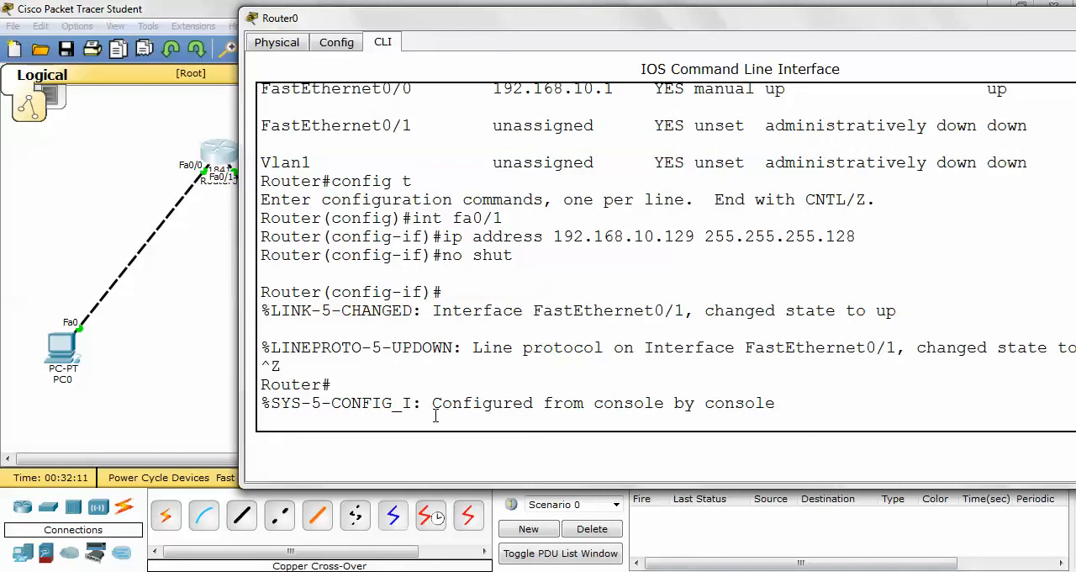
{"action": "key", "text": "ctrl+z"}
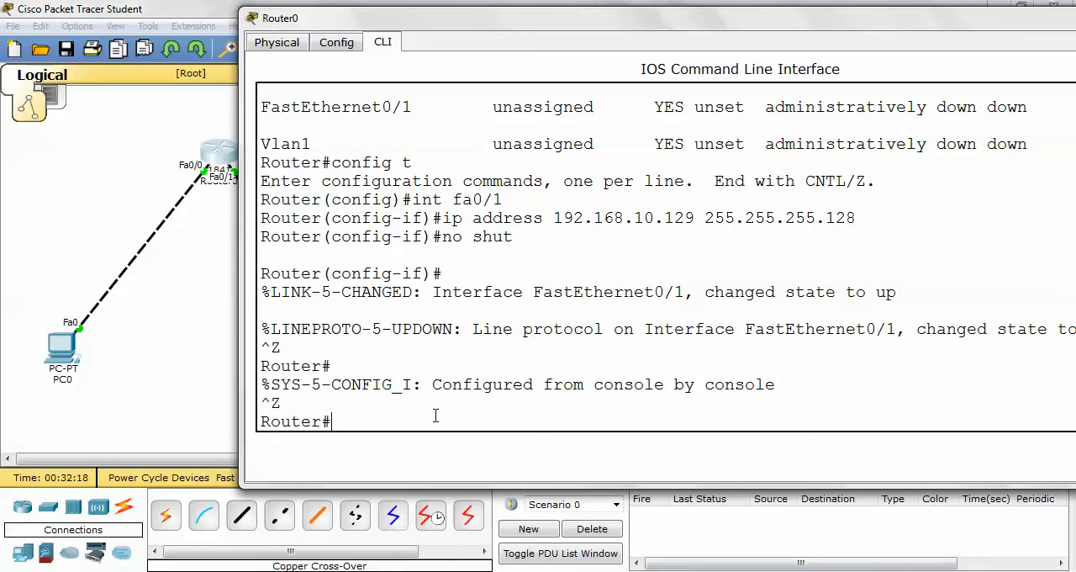
- List the router's interfaces with "show ip int brief" and enlarge and reposition the window to show the full table
{"action": "type", "text": "show ip int brief"}
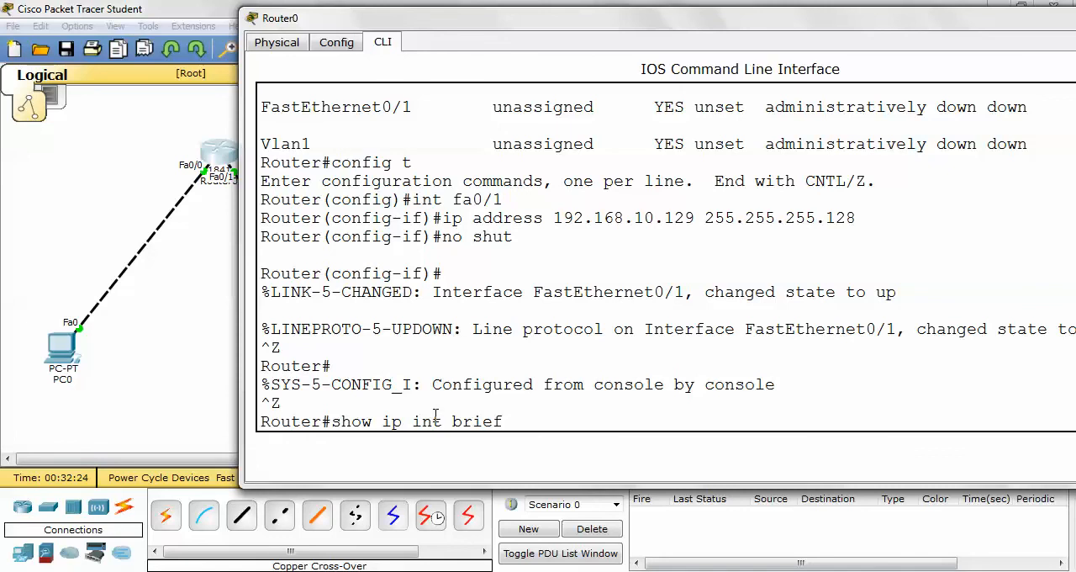
{"action": "key", "text": "Return"}
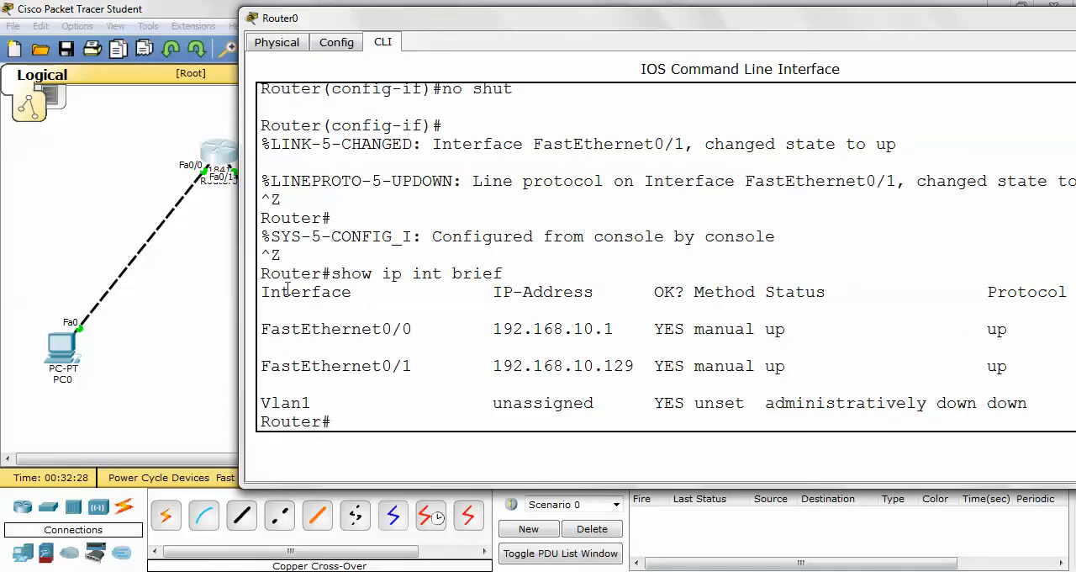
{"action": "left_click_drag", "start_coordinate": [241, 286], "coordinate": [32, 349]}
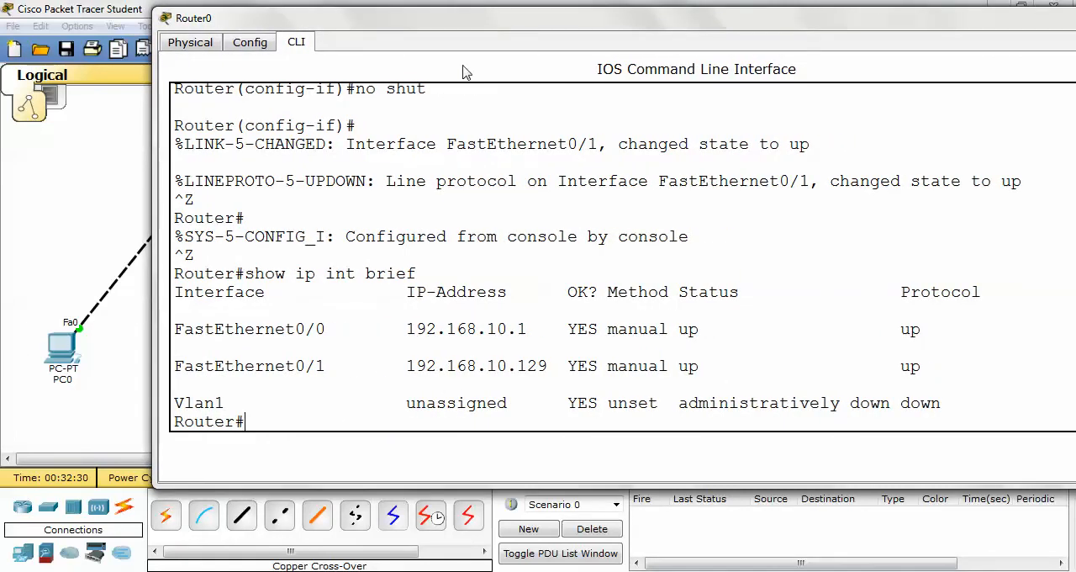
{"action": "left_click_drag", "start_coordinate": [521, 23], "coordinate": [381, 78]}
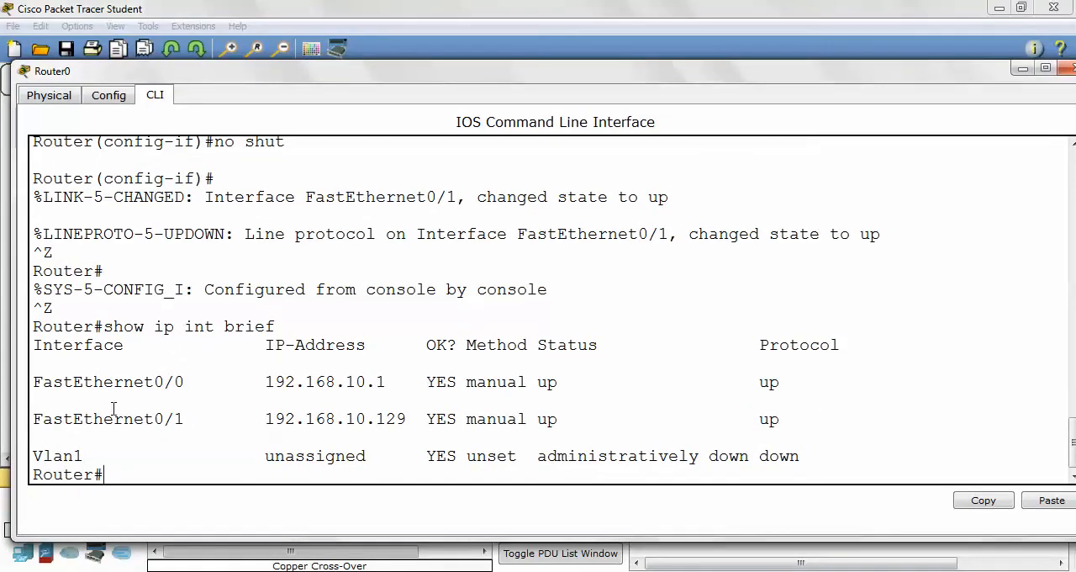
- Compare the names and IP addresses of FastEthernet0/0 and FastEthernet0/1 in the interface summary
{"action": "left_click_drag", "start_coordinate": [65, 417], "coordinate": [94, 418]}
{"action": "left_click_drag", "start_coordinate": [174, 381], "coordinate": [190, 385]}
{"action": "left_click_drag", "start_coordinate": [165, 419], "coordinate": [197, 420]}
{"action": "left_click", "coordinate": [208, 411]}
{"action": "left_click", "coordinate": [268, 383]}
{"action": "left_click", "coordinate": [376, 383]}
{"action": "left_click_drag", "start_coordinate": [376, 419], "coordinate": [412, 418]}
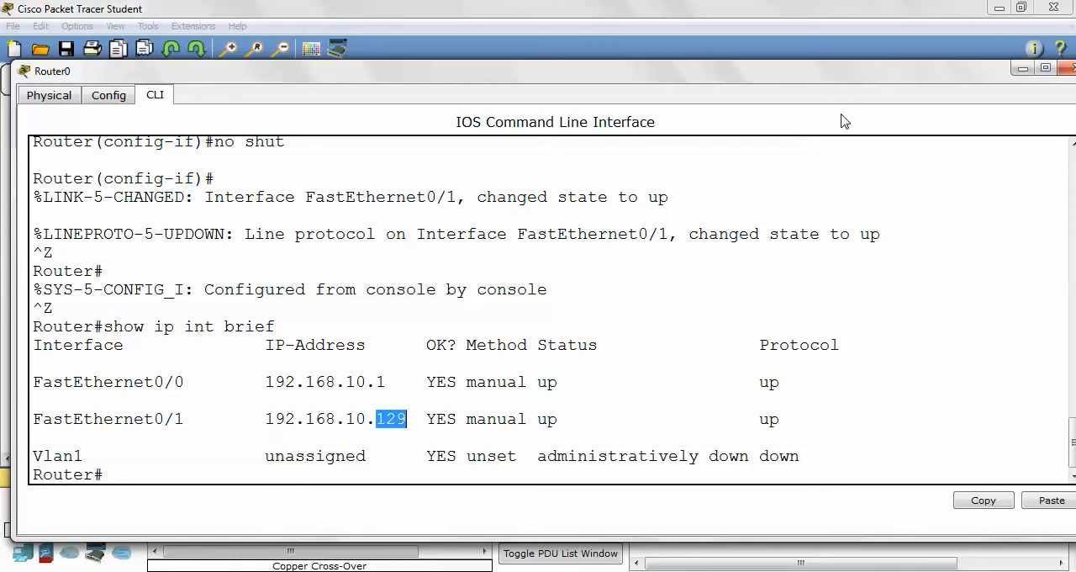
- Close the Router0 window and switch the workspace from Realtime to Simulation mode
{"action": "left_click_drag", "start_coordinate": [844, 71], "coordinate": [643, 103]}
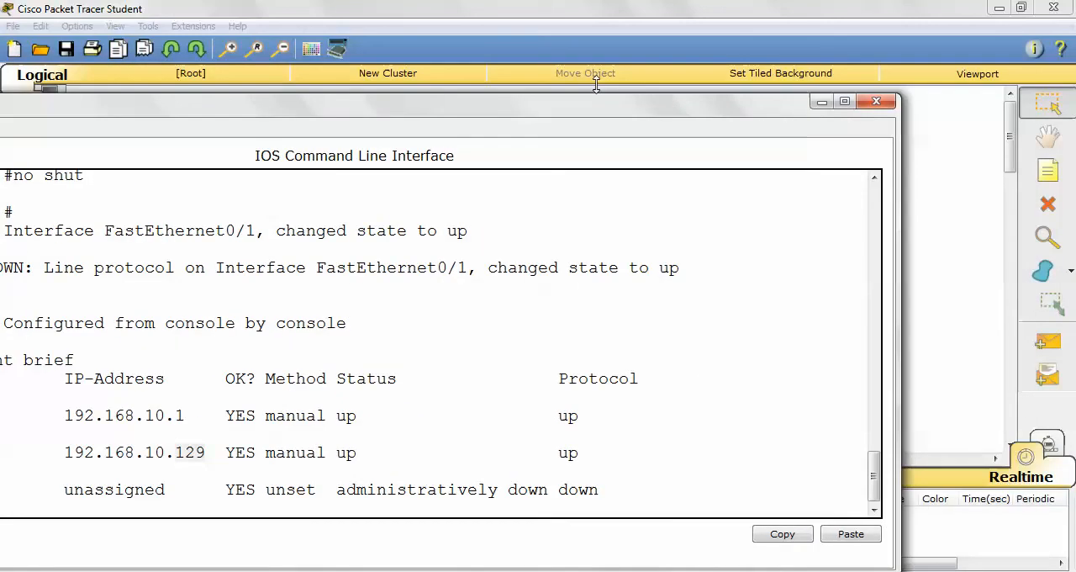
{"action": "left_click", "coordinate": [877, 102]}
{"action": "left_click", "coordinate": [1045, 444]}
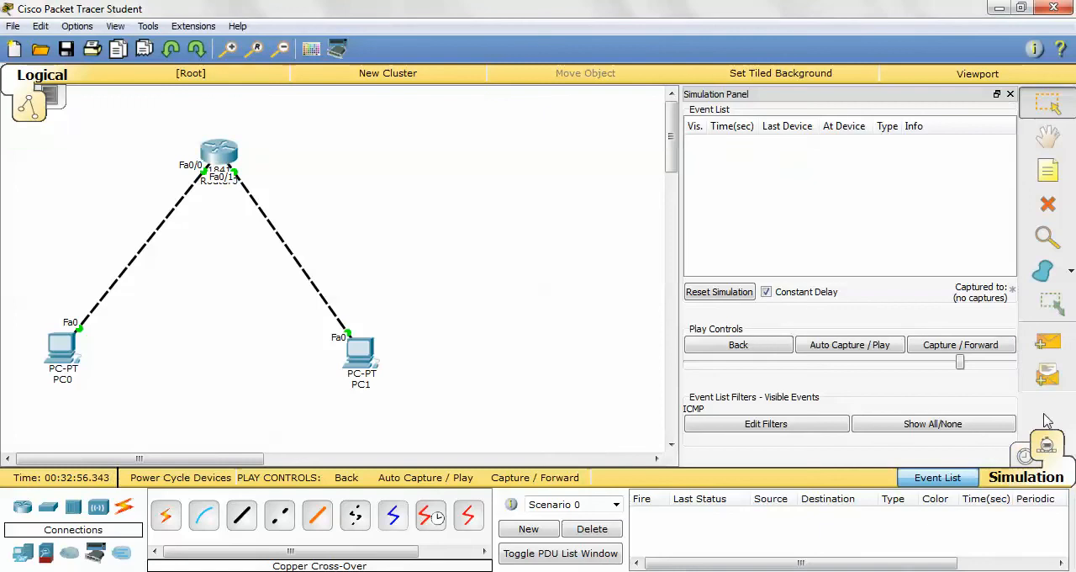
- Send a simple PDU from PC1 to PC0, run Auto Capture / Play, and select the ICMP event at Router0
{"action": "left_click", "coordinate": [1047, 343]}
{"action": "left_click", "coordinate": [364, 344]}
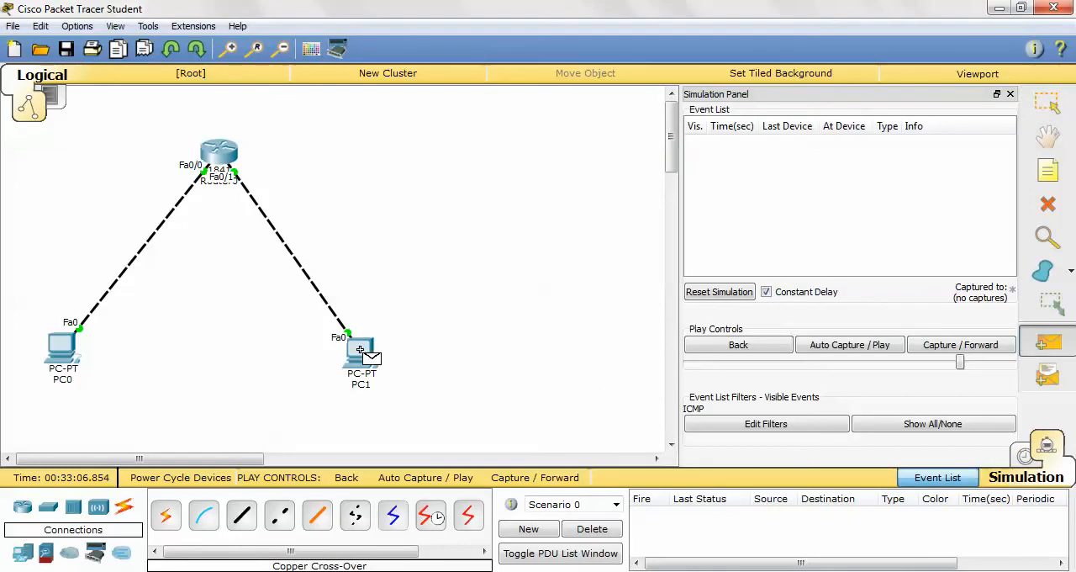
{"action": "left_click", "coordinate": [74, 351]}
{"action": "left_click", "coordinate": [429, 484]}
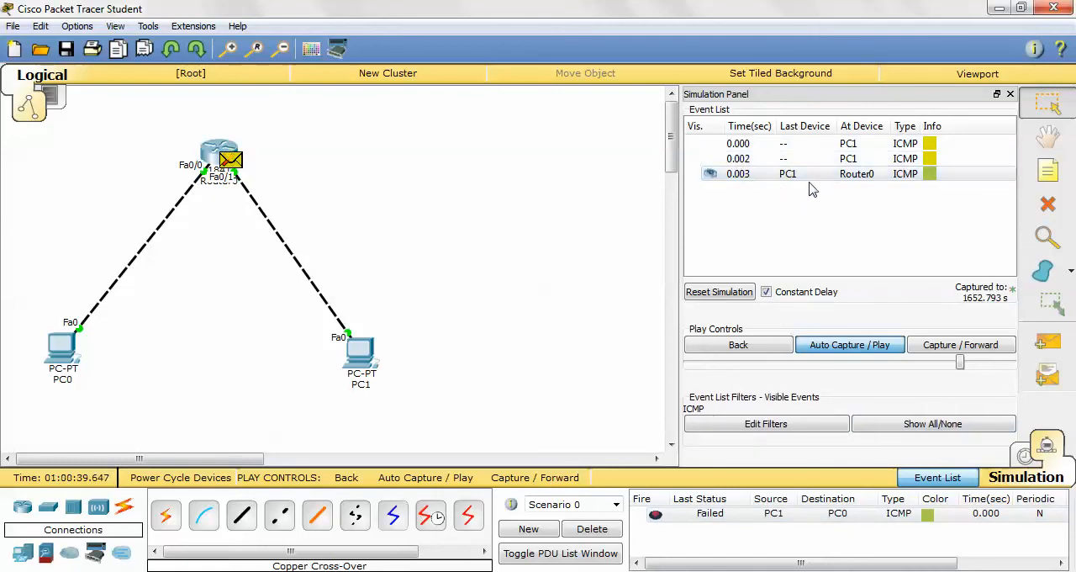
{"action": "left_click", "coordinate": [899, 178]}
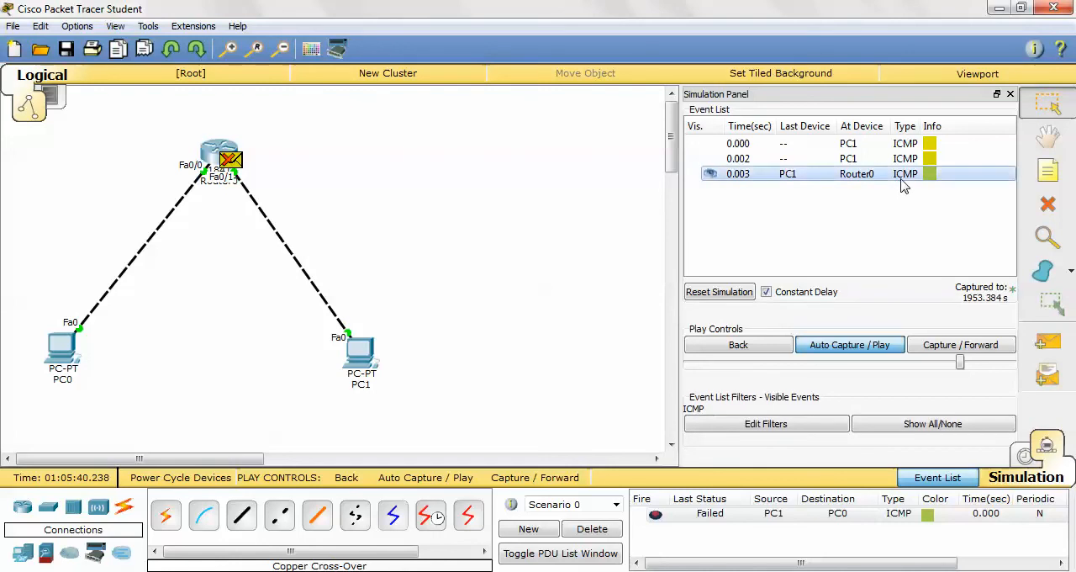
- Delete the current PDU scenario, send a simple PDU from PC0 to Router0, and run Auto Capture / Play
{"action": "left_click", "coordinate": [592, 528]}
{"action": "left_click", "coordinate": [1042, 345]}
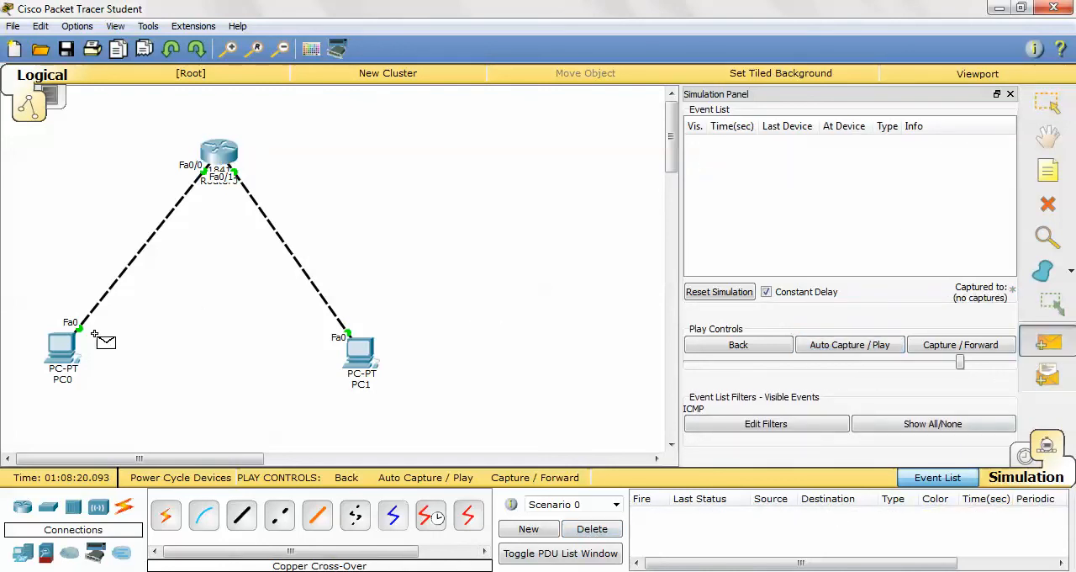
{"action": "left_click", "coordinate": [62, 345]}
{"action": "left_click", "coordinate": [229, 157]}
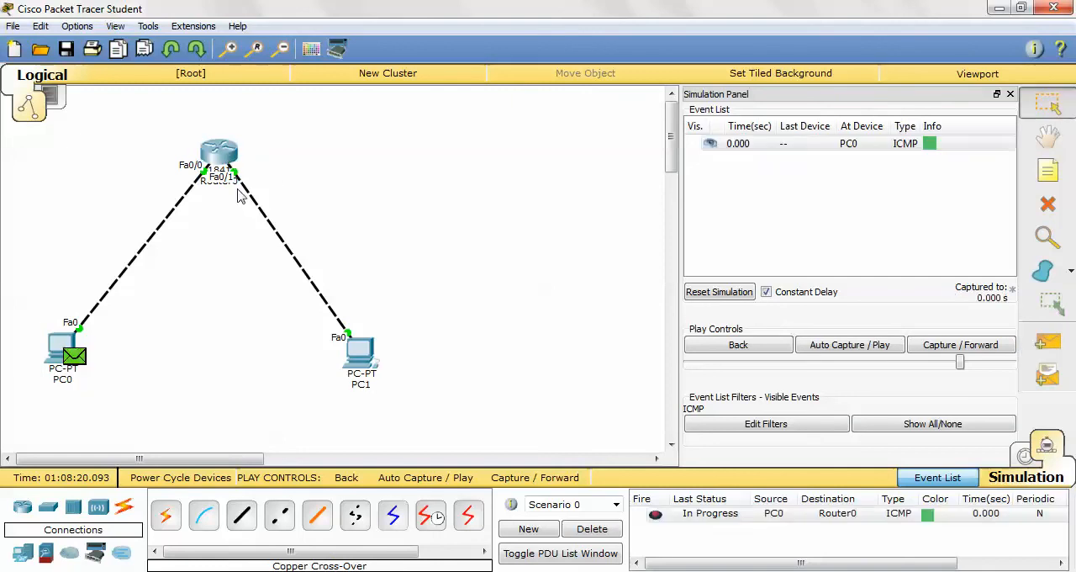
{"action": "left_click", "coordinate": [425, 477]}
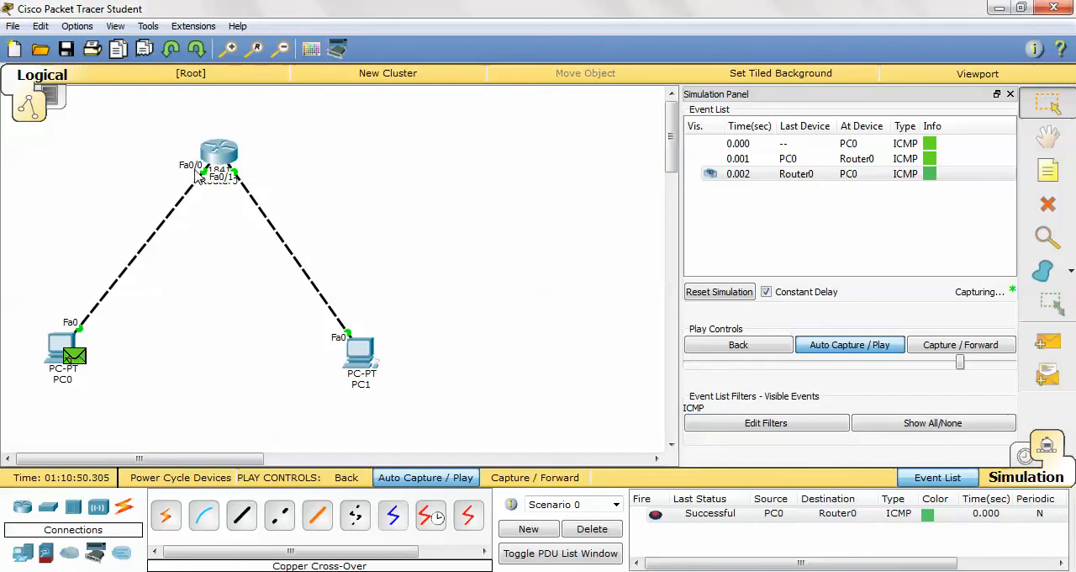
- Clear the scenario, send a simple PDU from PC1 to Router0, and run the automatic capture
{"action": "left_click", "coordinate": [1048, 342]}
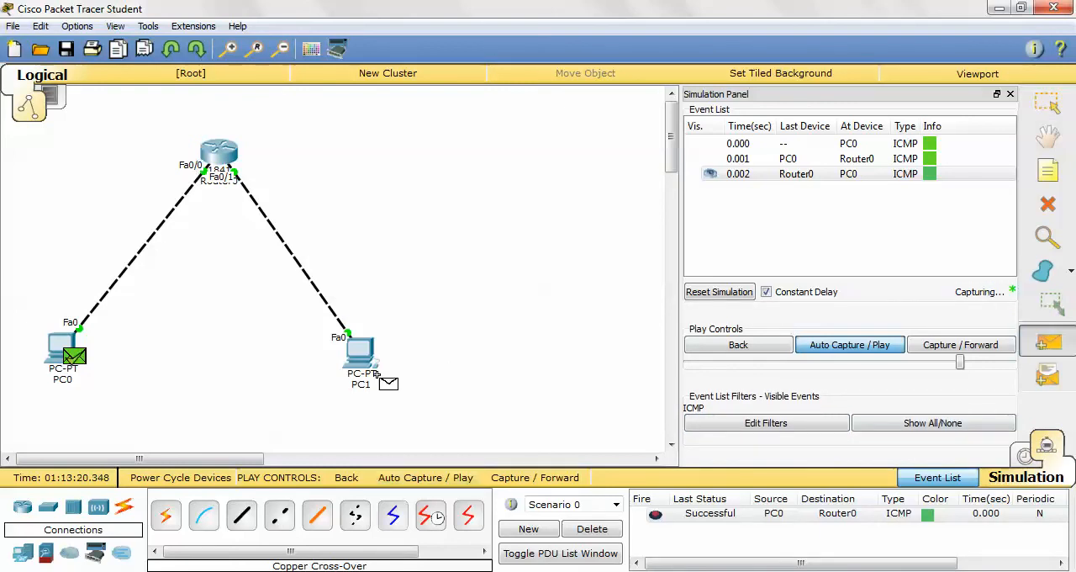
{"action": "left_click", "coordinate": [593, 529]}
{"action": "left_click", "coordinate": [1047, 342]}
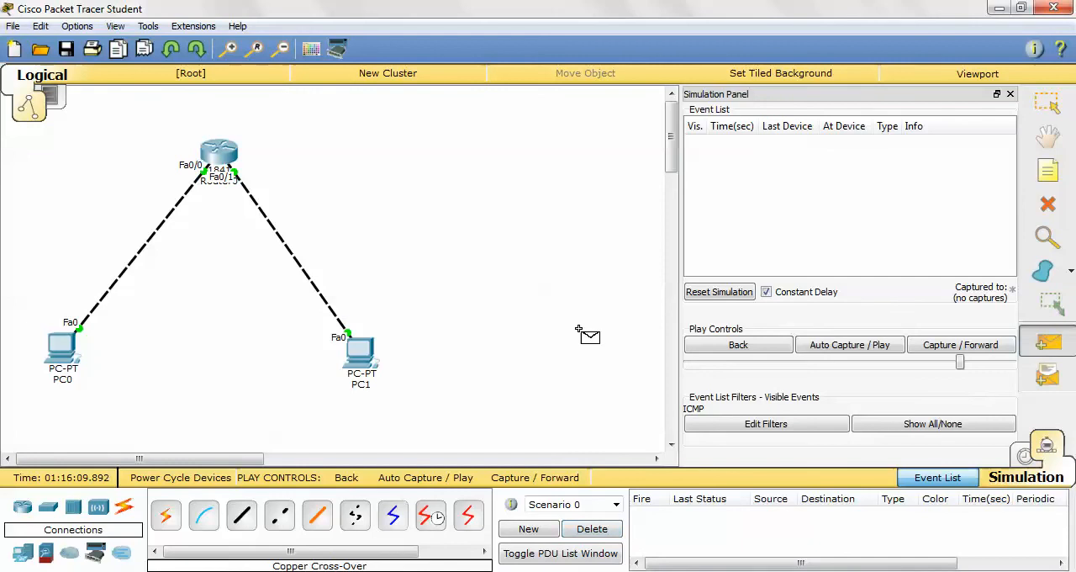
{"action": "left_click", "coordinate": [359, 347]}
{"action": "left_click", "coordinate": [218, 153]}
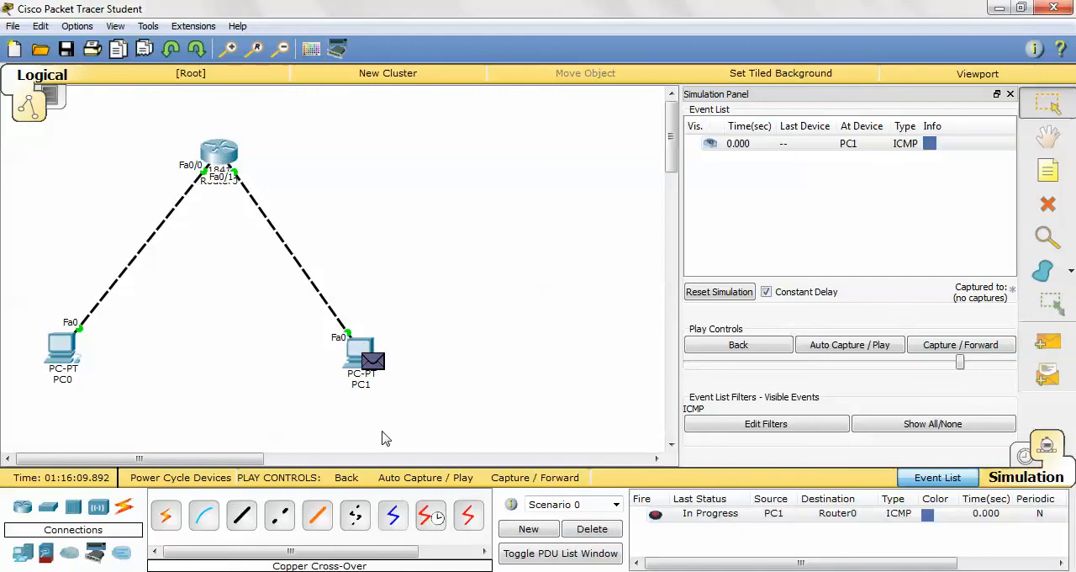
{"action": "left_click", "coordinate": [417, 481]}
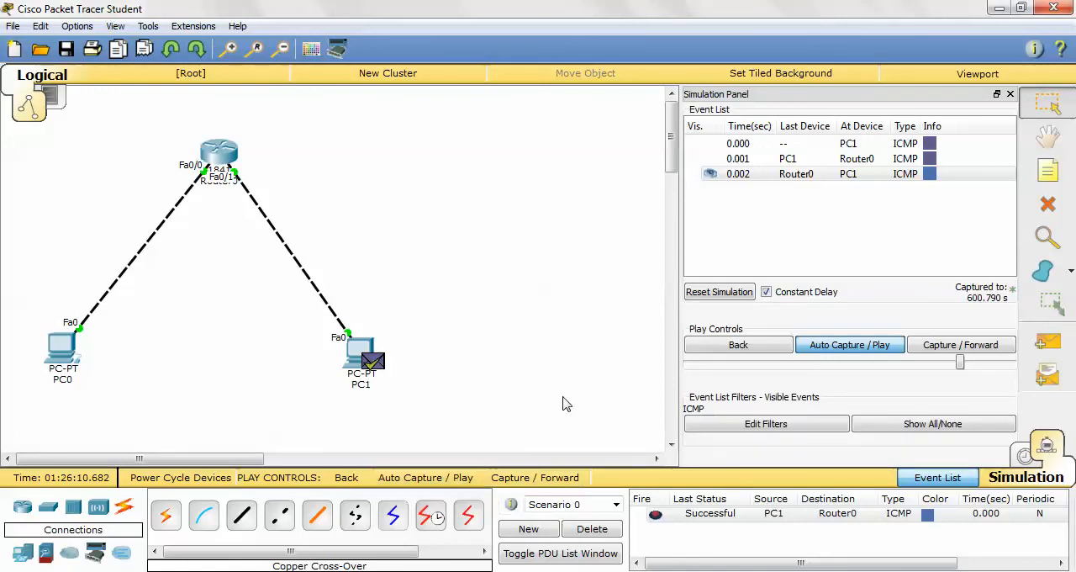
- Clear the scenario, send a simple PDU from PC0 to PC1, and run the automatic capture
{"action": "left_click", "coordinate": [1045, 347]}
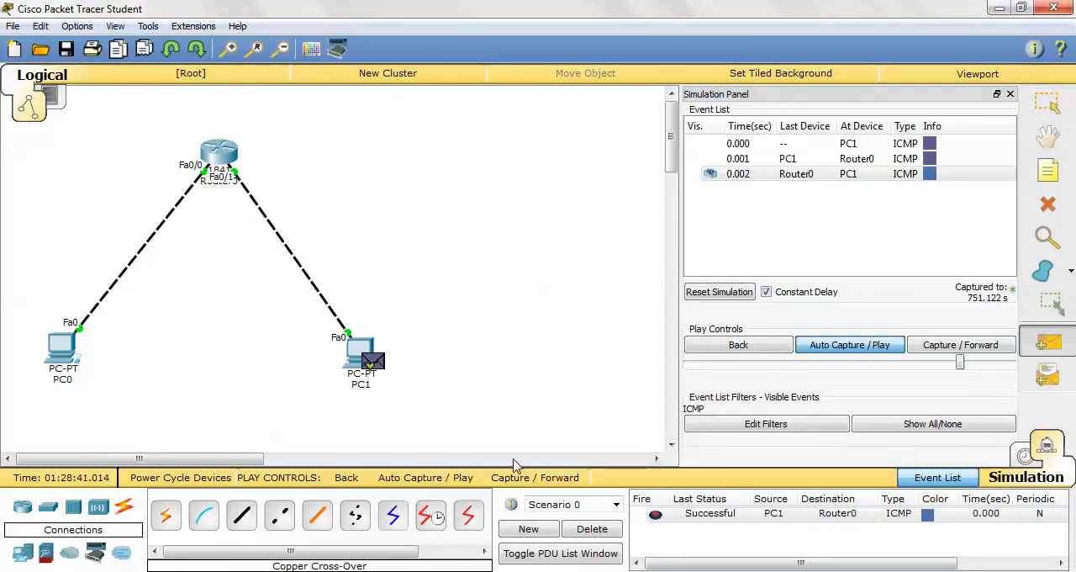
{"action": "left_click", "coordinate": [584, 528]}
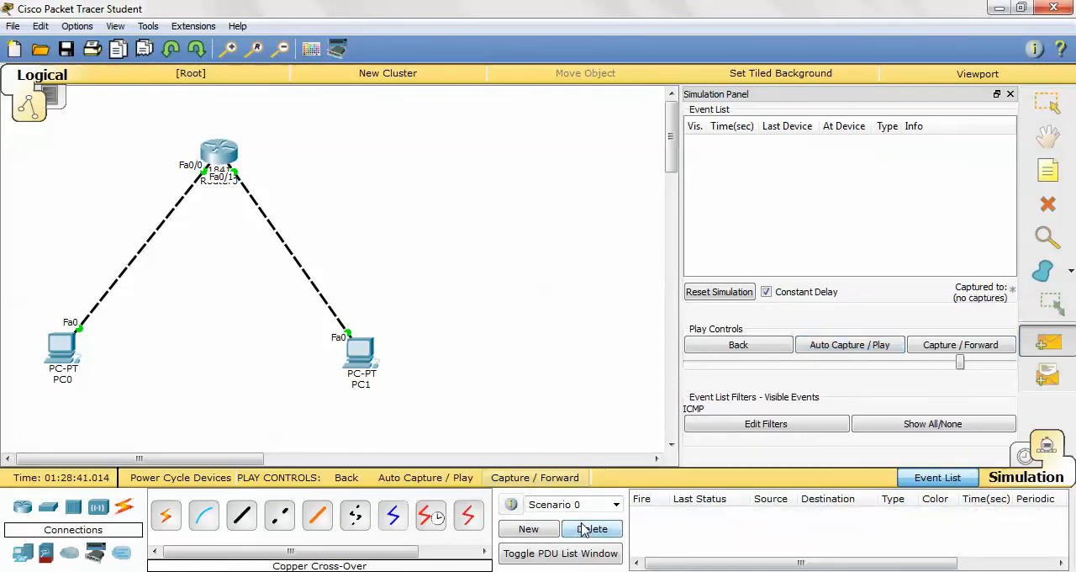
{"action": "left_click", "coordinate": [1042, 347]}
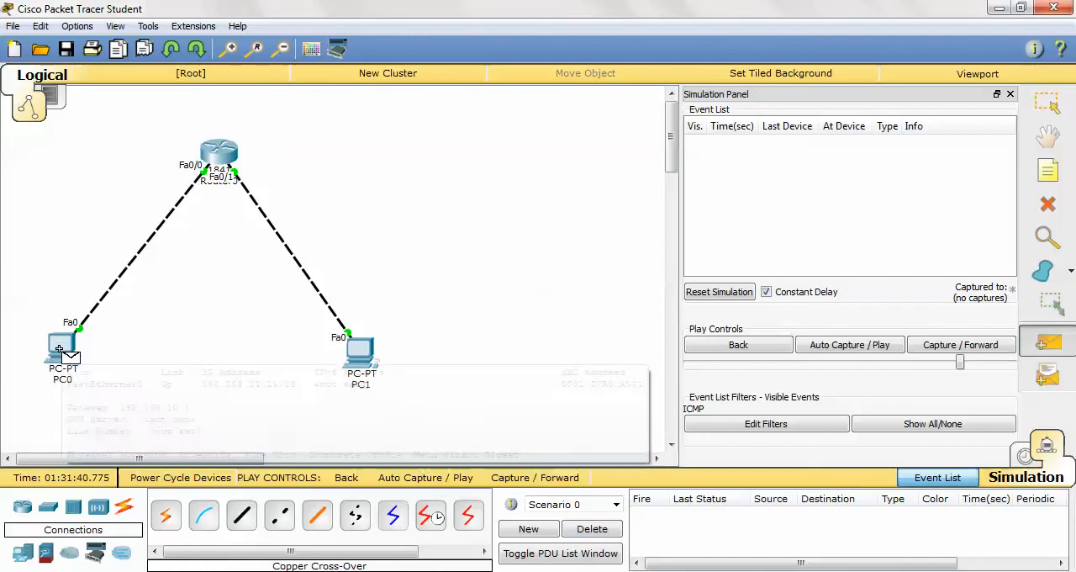
{"action": "left_click", "coordinate": [67, 353]}
{"action": "left_click", "coordinate": [359, 353]}
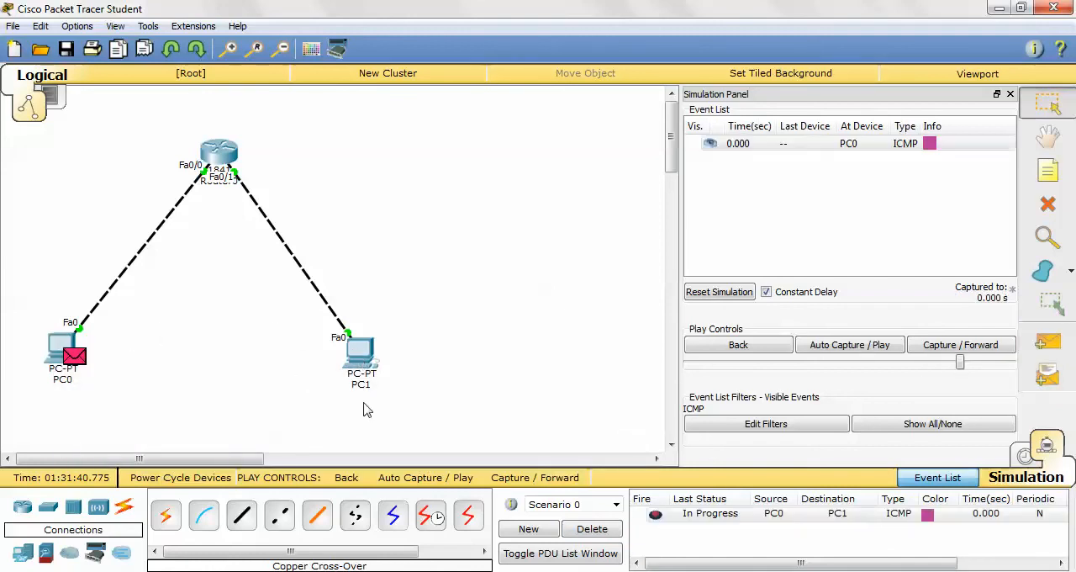
{"action": "left_click", "coordinate": [430, 478]}
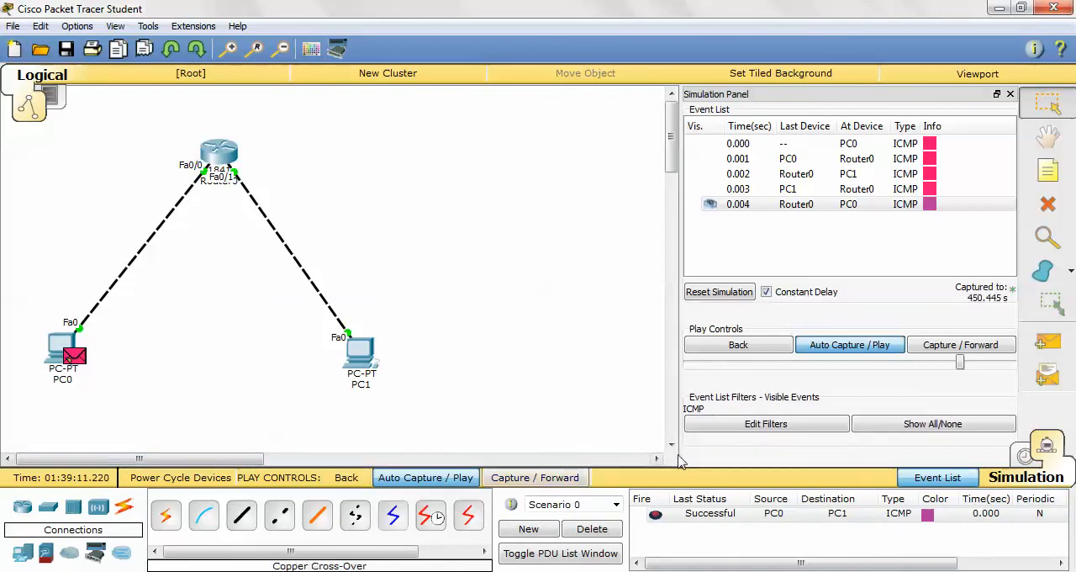
- Clear the scenario, send a simple PDU from PC1 to PC0, and run the automatic capture
{"action": "left_click", "coordinate": [592, 528]}
{"action": "left_click", "coordinate": [1043, 343]}
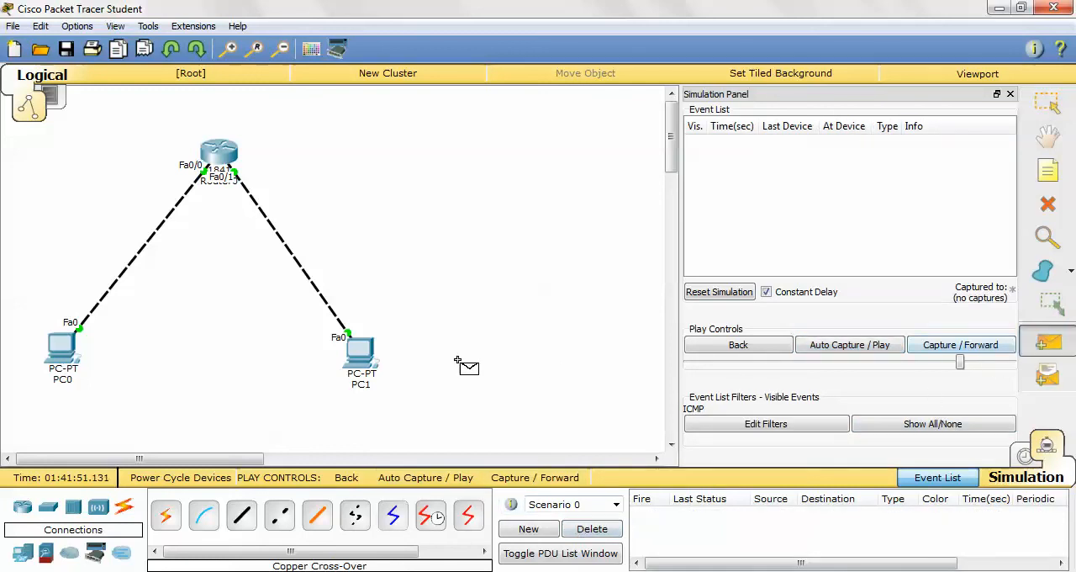
{"action": "left_click", "coordinate": [359, 350]}
{"action": "left_click", "coordinate": [64, 349]}
{"action": "left_click", "coordinate": [452, 477]}
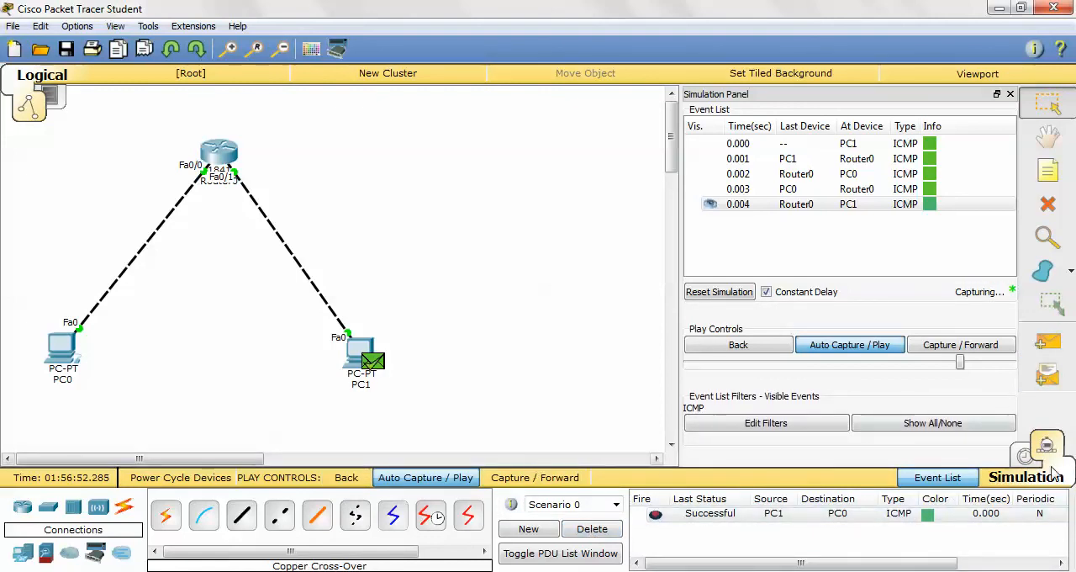
- Switch the workspace from Simulation to Realtime mode and open the Command Prompt on PC0
{"action": "left_click", "coordinate": [1026, 456]}
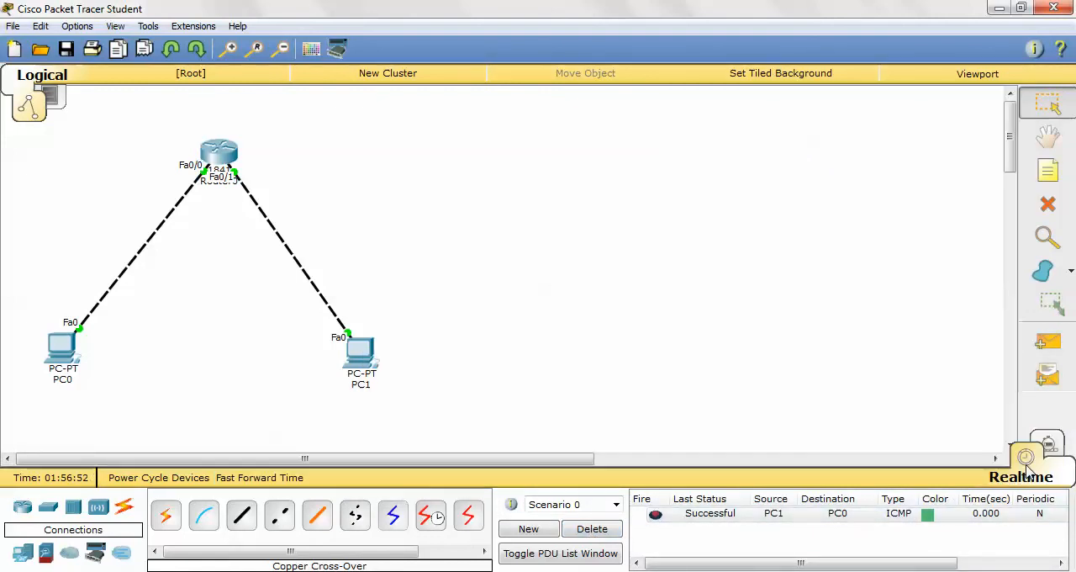
{"action": "left_click", "coordinate": [70, 354]}
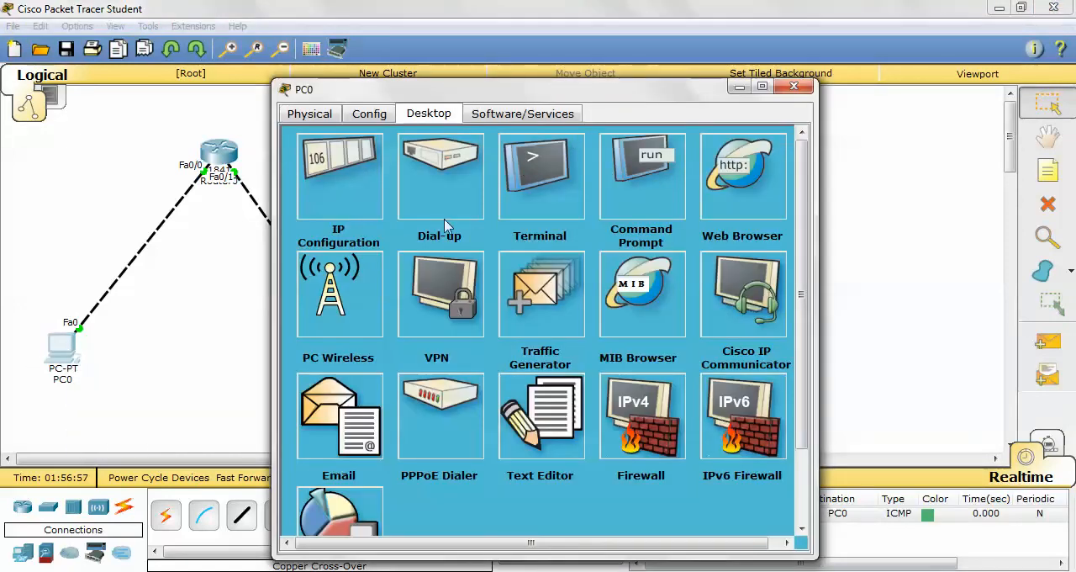
{"action": "left_click", "coordinate": [666, 195]}
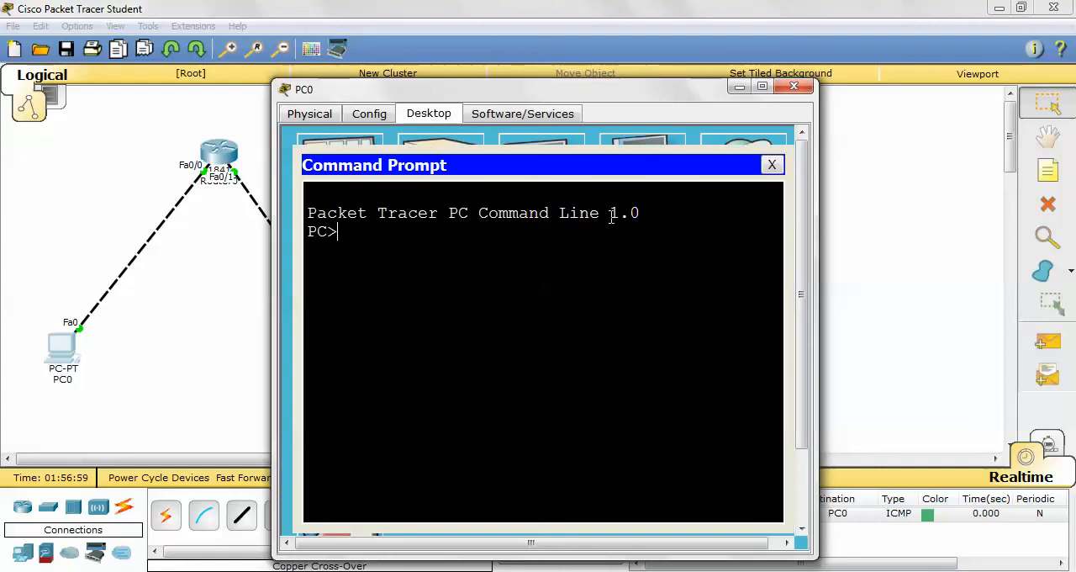
- Ping 192.168.10.135 from PC0's Command Prompt
{"action": "type", "text": "ping 1"}
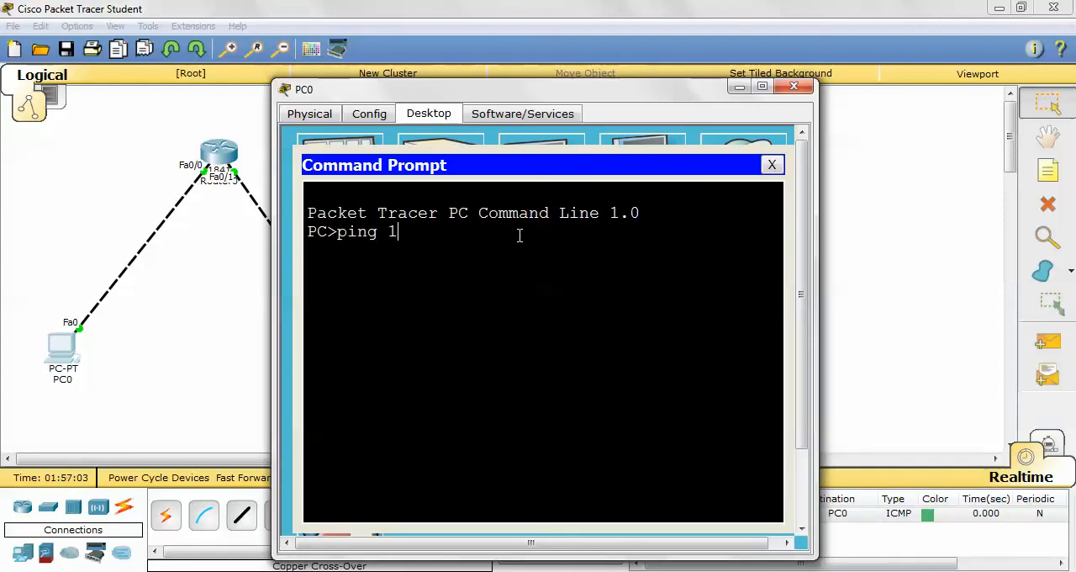
{"action": "type", "text": "92.168.10.135"}
{"action": "key", "text": "Return"}
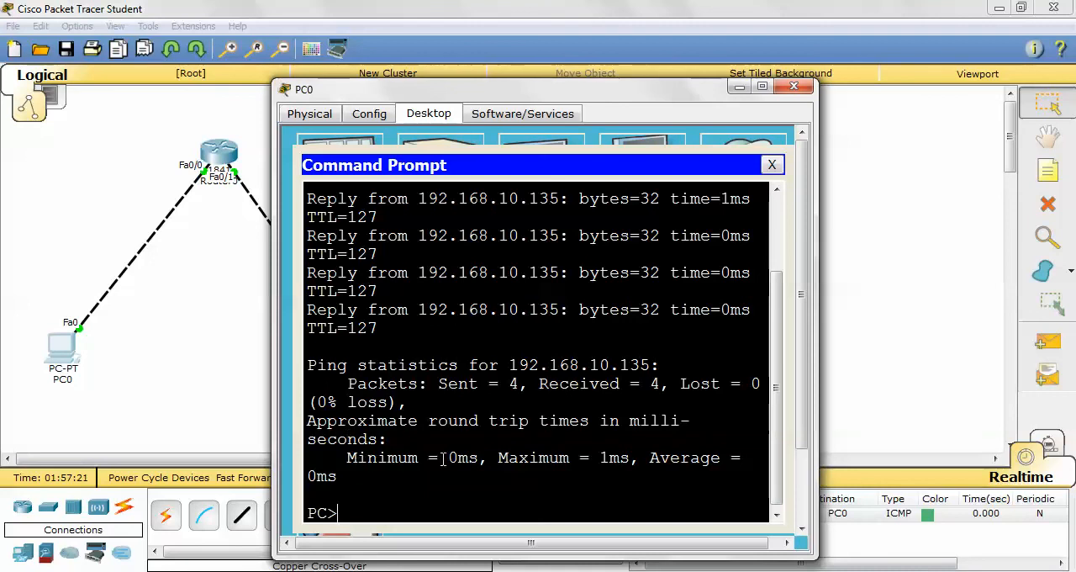
{"action": "scroll", "coordinate": [485, 505], "scroll_direction": "down", "scroll_amount": 1}
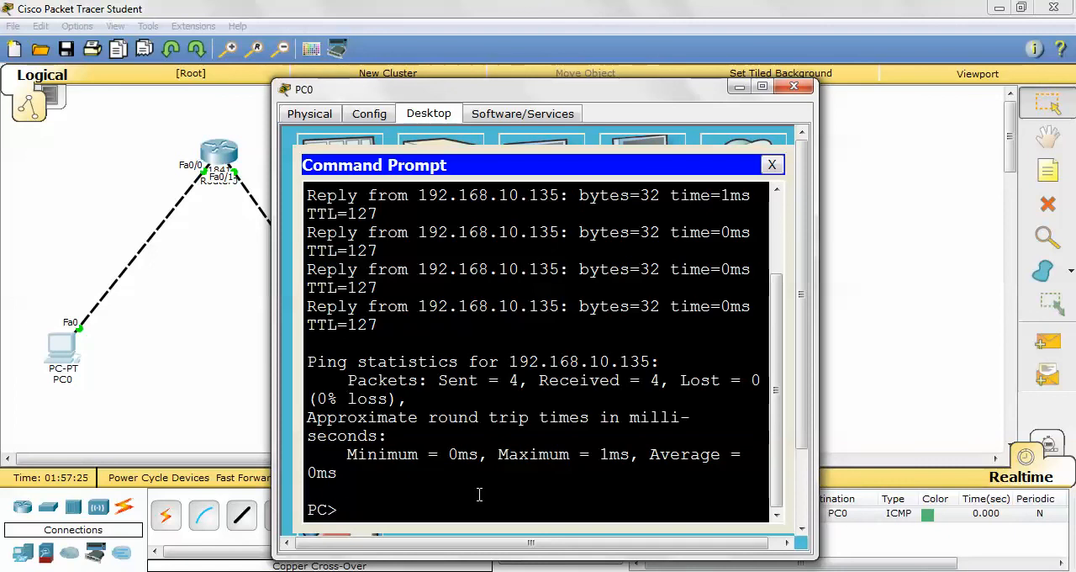
- Ping 192.168.10.129 and 192.168.10.128 from PC0 by editing the previous ping command
{"action": "key", "text": "Up"}
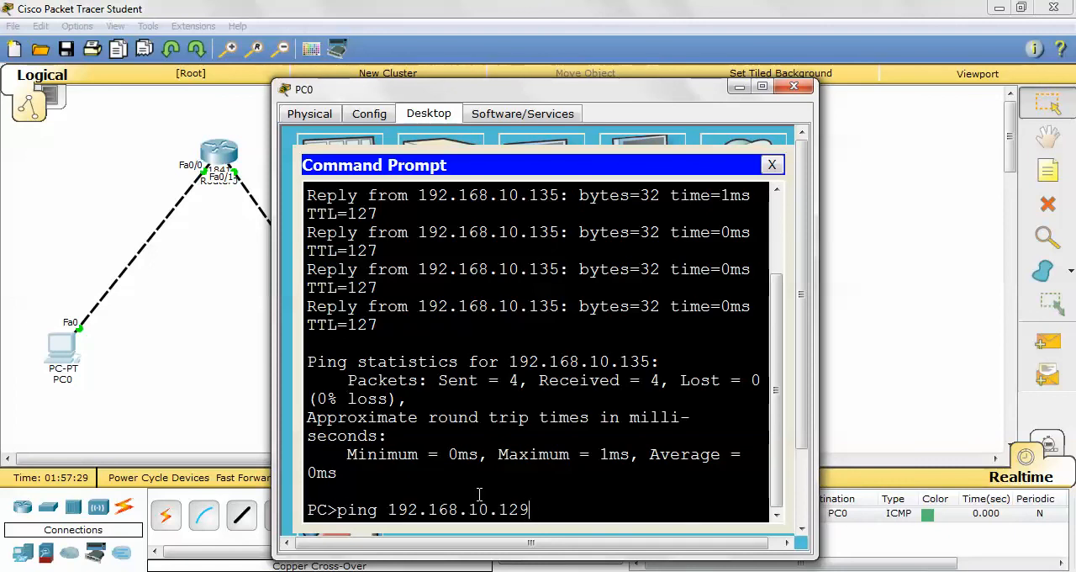
{"action": "key", "text": "Return"}
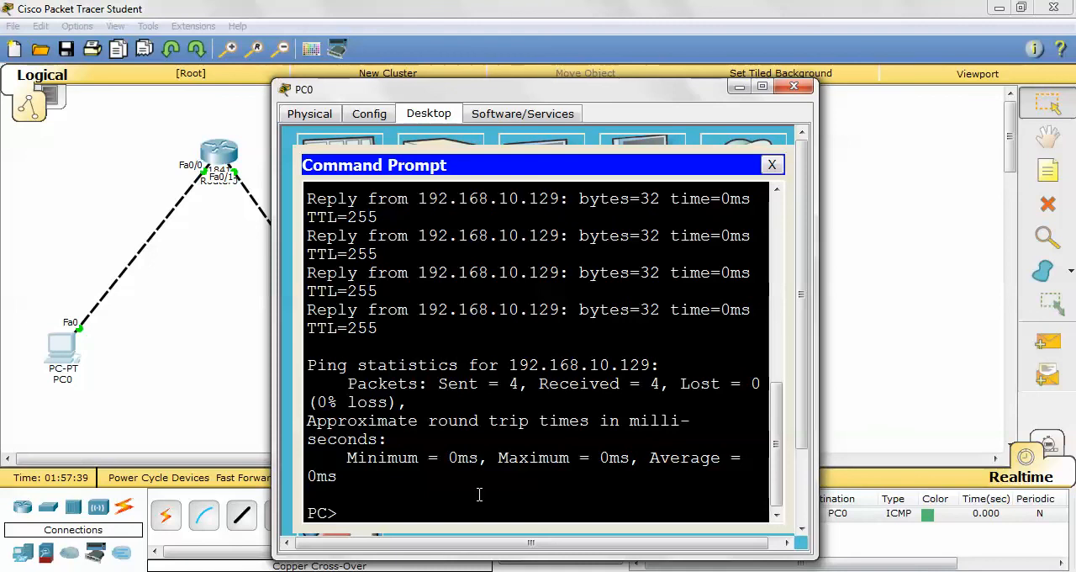
{"action": "key", "text": "Up"}
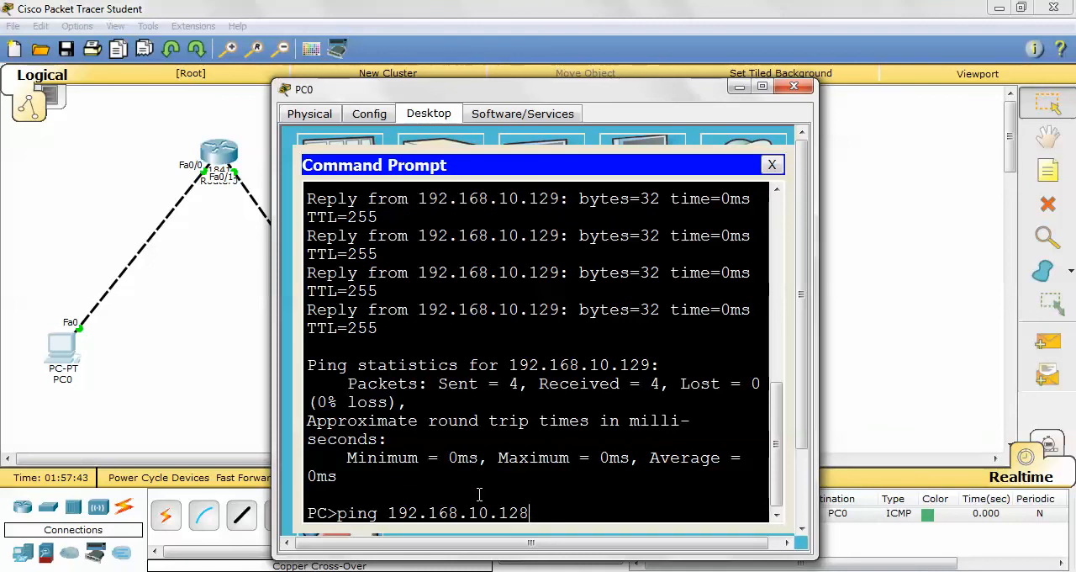
{"action": "key", "text": "Return"}
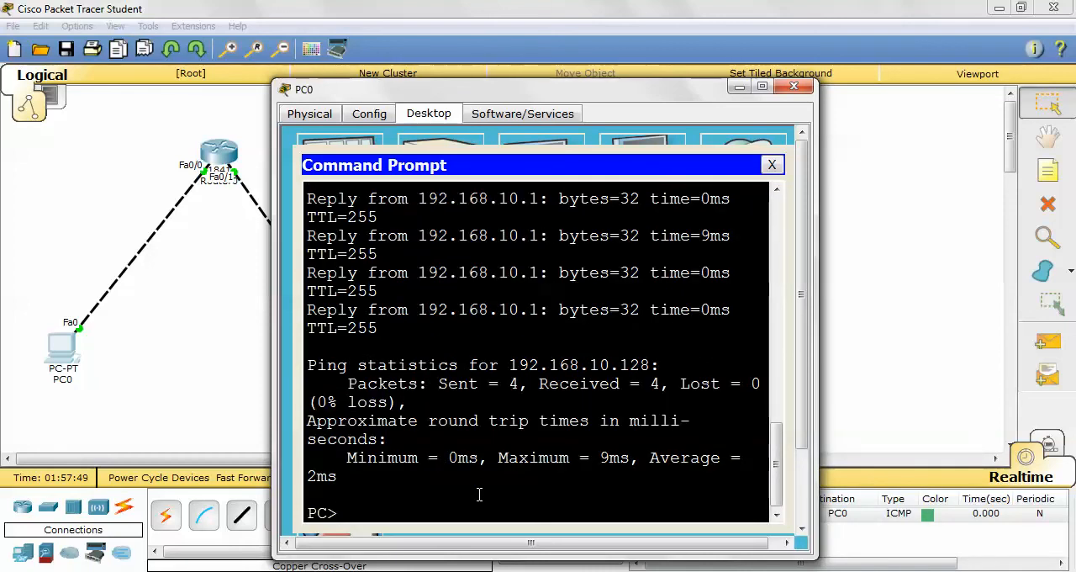
- Recall the last ping command on PC0, change the address to 192.168.10.120, and run it
{"action": "key", "text": "Up"}
{"action": "key", "text": "Up"}
{"action": "key", "text": "Down"}
{"action": "key", "text": "BackSpace"}
{"action": "key", "text": "BackSpace"}
{"action": "type", "text": "20"}
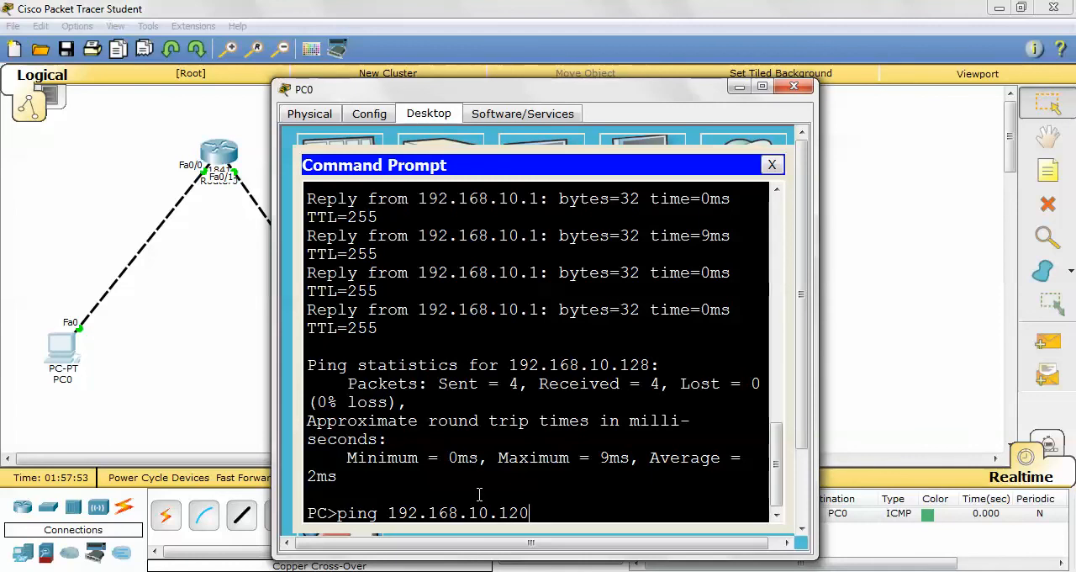
{"action": "key", "text": "Return"}
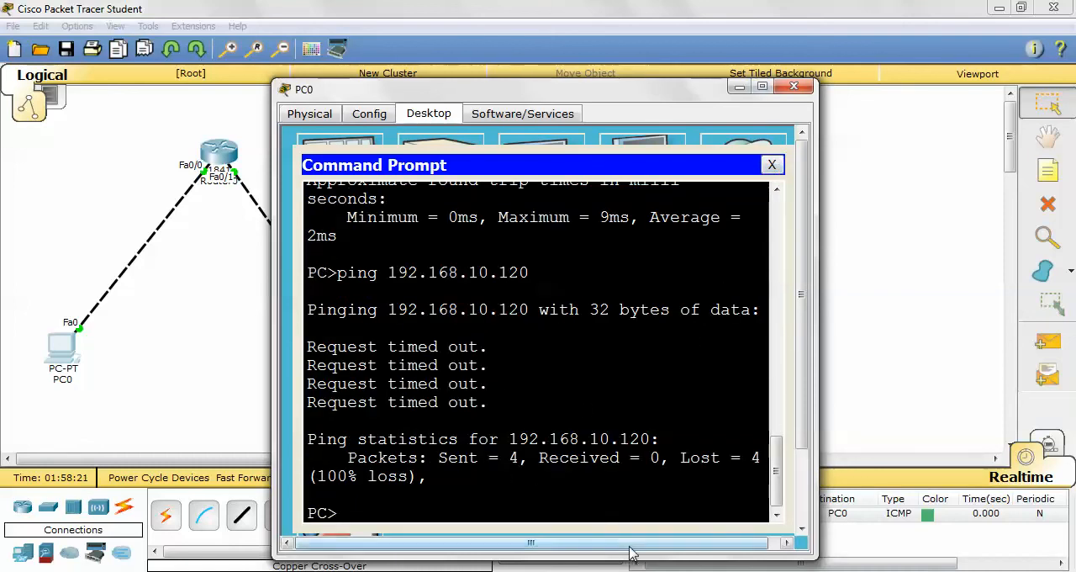
- Ping PC0's own address, 192.168.10.15, from its Command Prompt
{"action": "type", "text": "ping"}
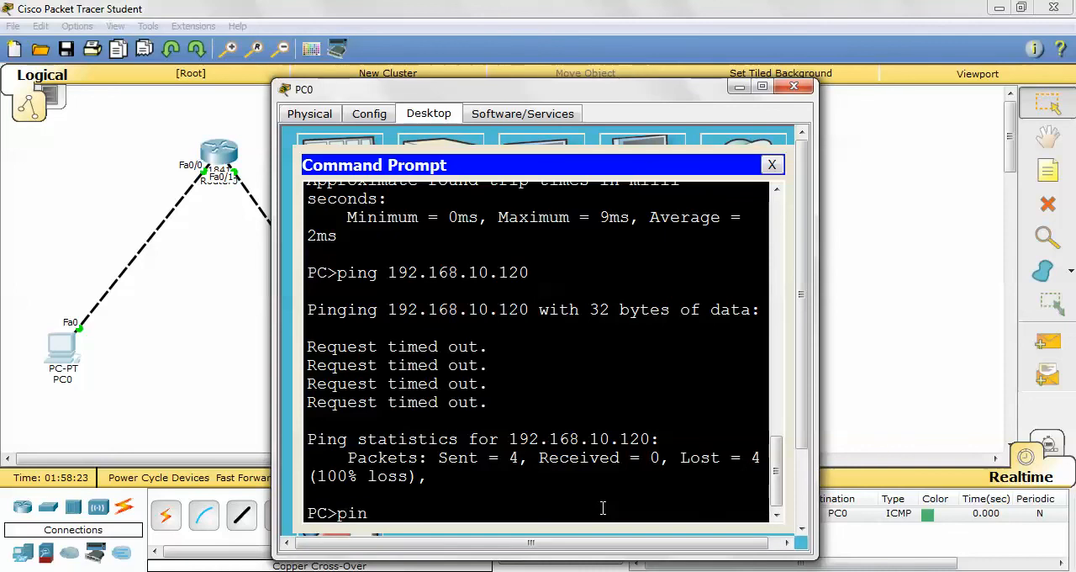
{"action": "key", "text": "BackSpace"}
{"action": "key", "text": "BackSpace"}
{"action": "key", "text": "BackSpace"}
{"action": "key", "text": "BackSpace"}
{"action": "key", "text": "BackSpace"}
{"action": "key", "text": "Up"}
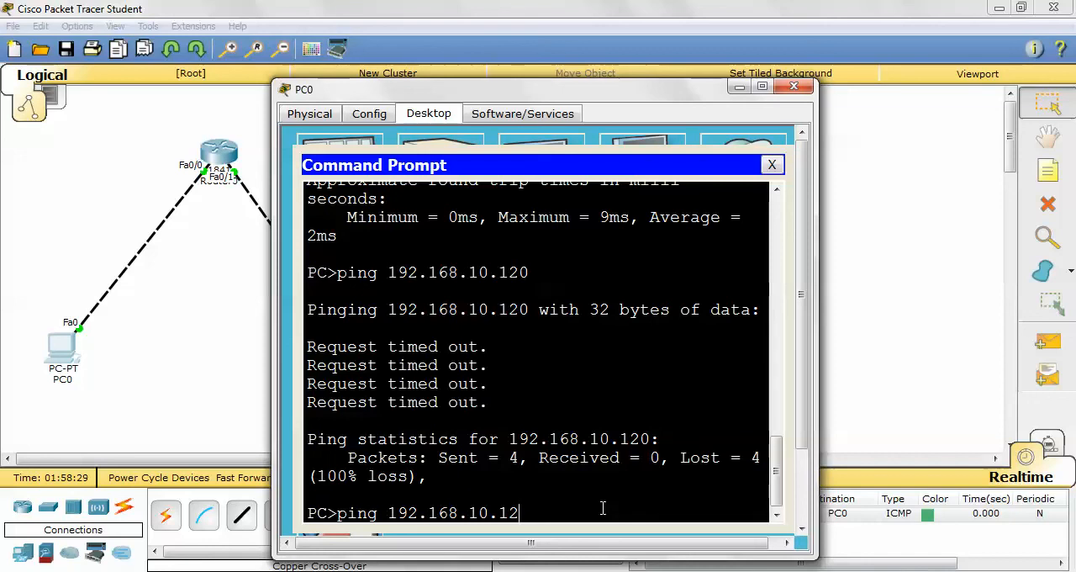
{"action": "type", "text": "5"}
{"action": "key", "text": "Return"}
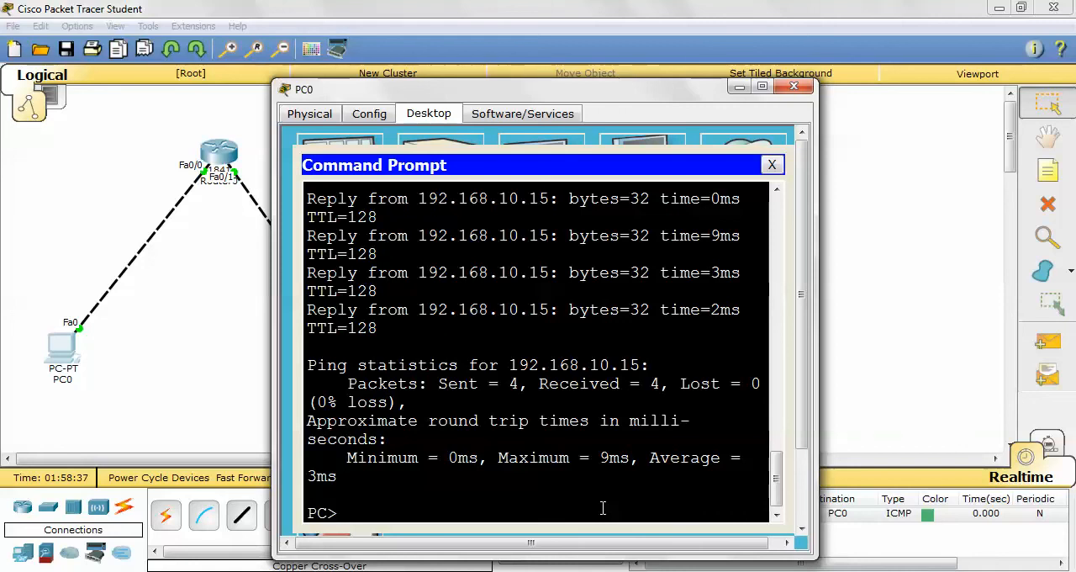
- Close the PC0 window, open the Command Prompt on PC1, and ping 192.168.10.1
{"action": "left_click", "coordinate": [772, 164]}
{"action": "left_click", "coordinate": [793, 87]}
{"action": "left_click", "coordinate": [362, 360]}
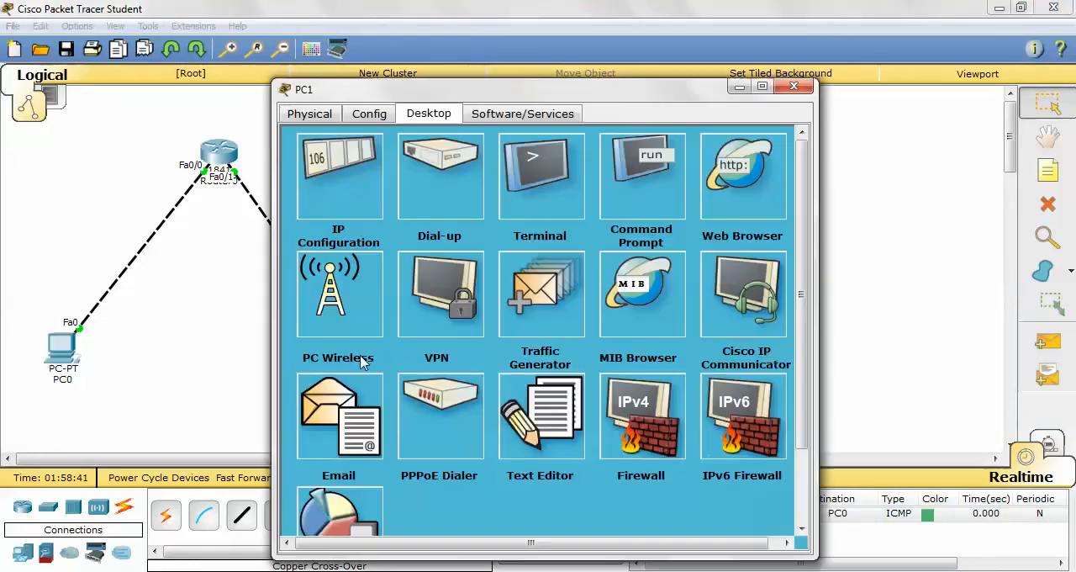
{"action": "left_click", "coordinate": [673, 181]}
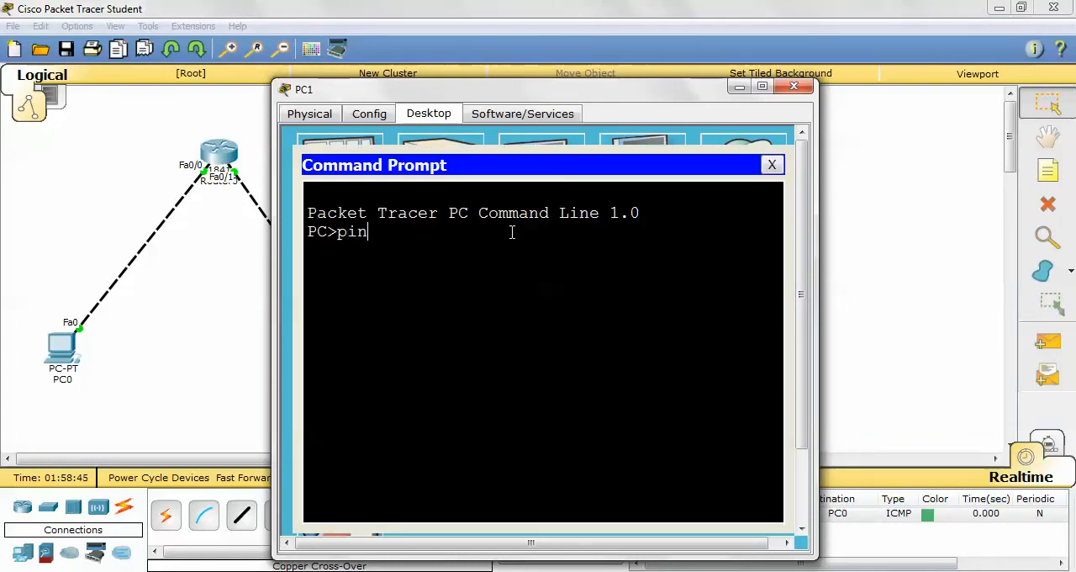
{"action": "type", "text": "ping 192.168.10.1"}
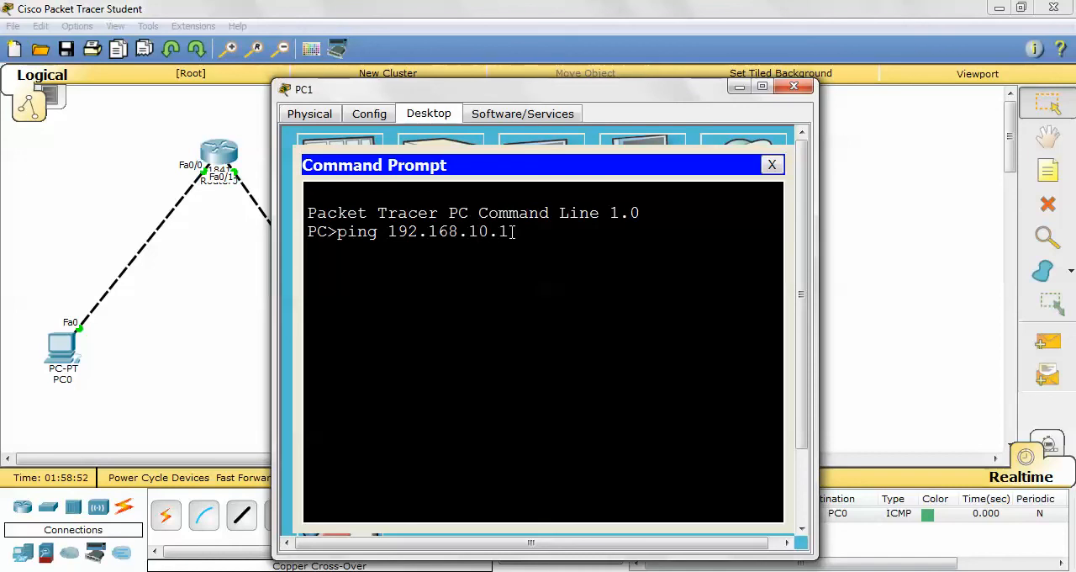
{"action": "key", "text": "Return"}
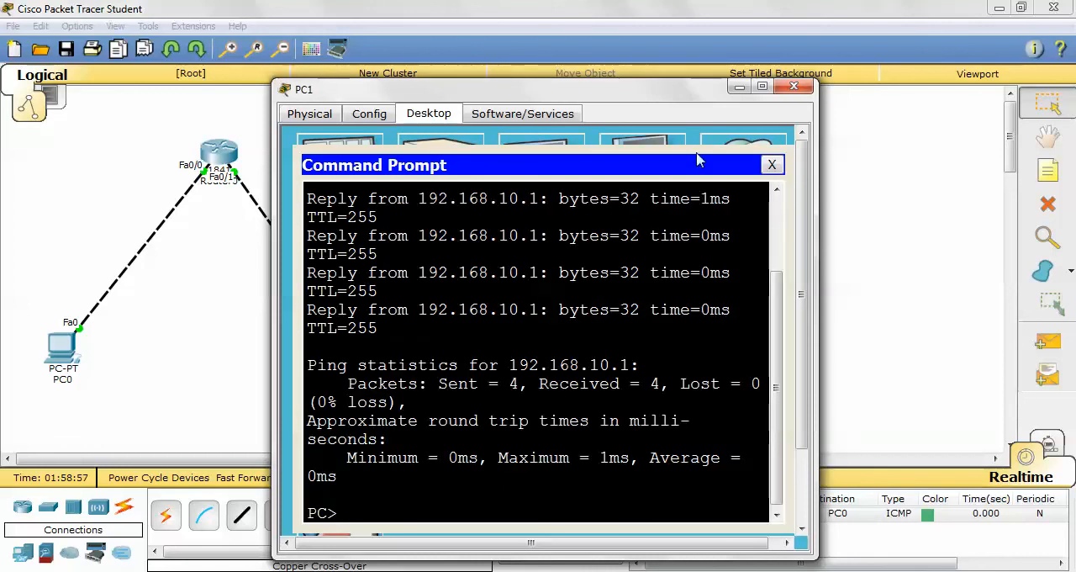
- Ping PC0 at 192.168.10.15 from PC1, and close the PC1 Command Prompt and device window
{"action": "key", "text": "Up"}
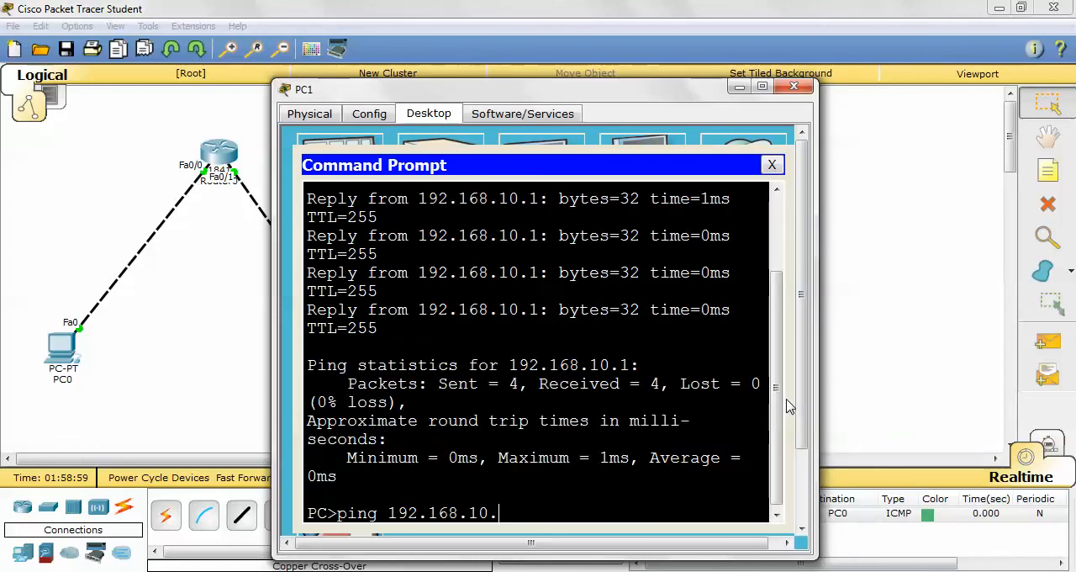
{"action": "key", "text": "Return"}
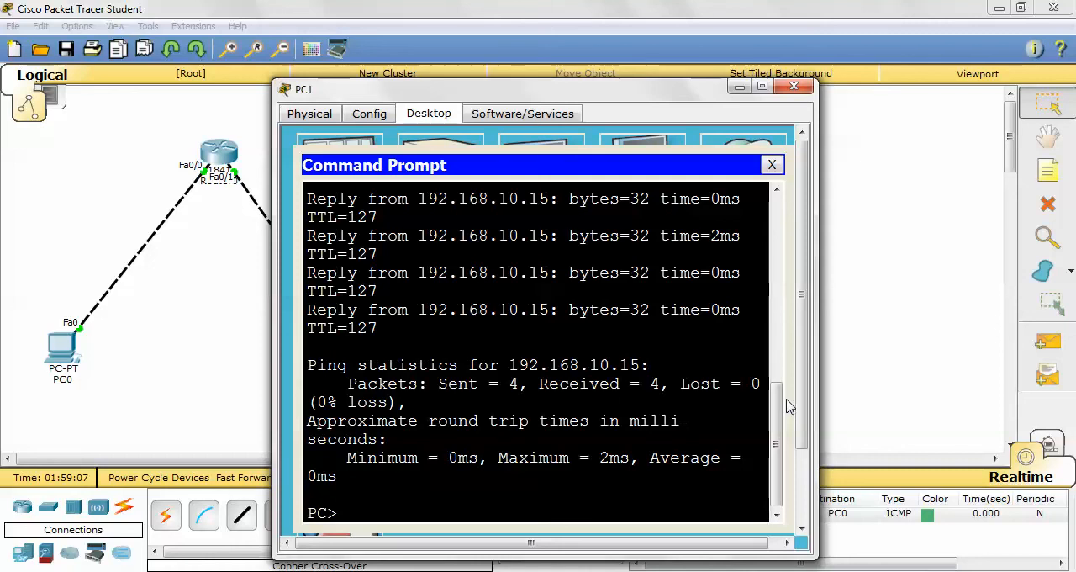
{"action": "left_click", "coordinate": [773, 165]}
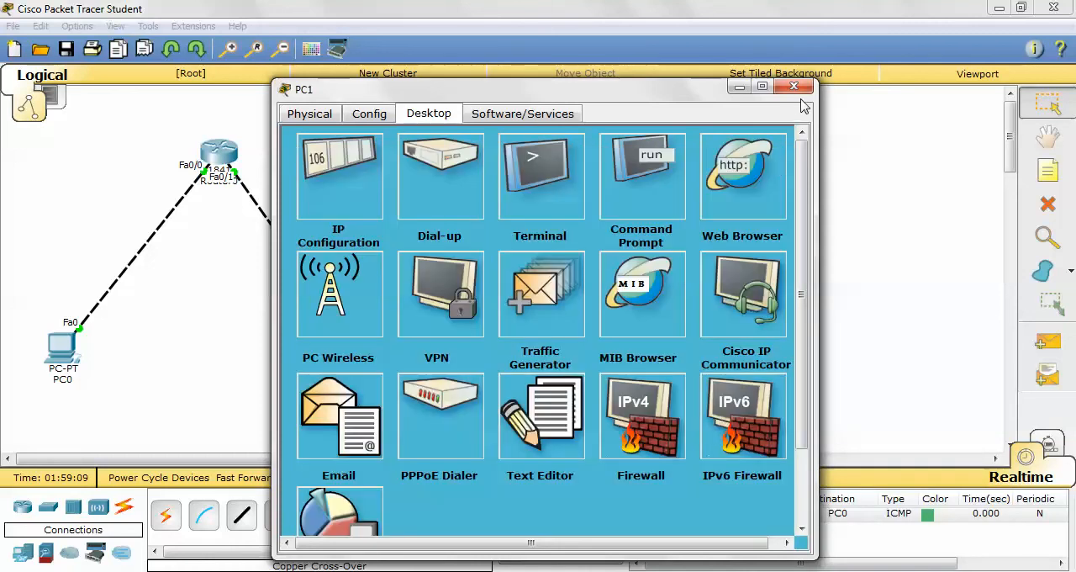
{"action": "left_click", "coordinate": [795, 88]}
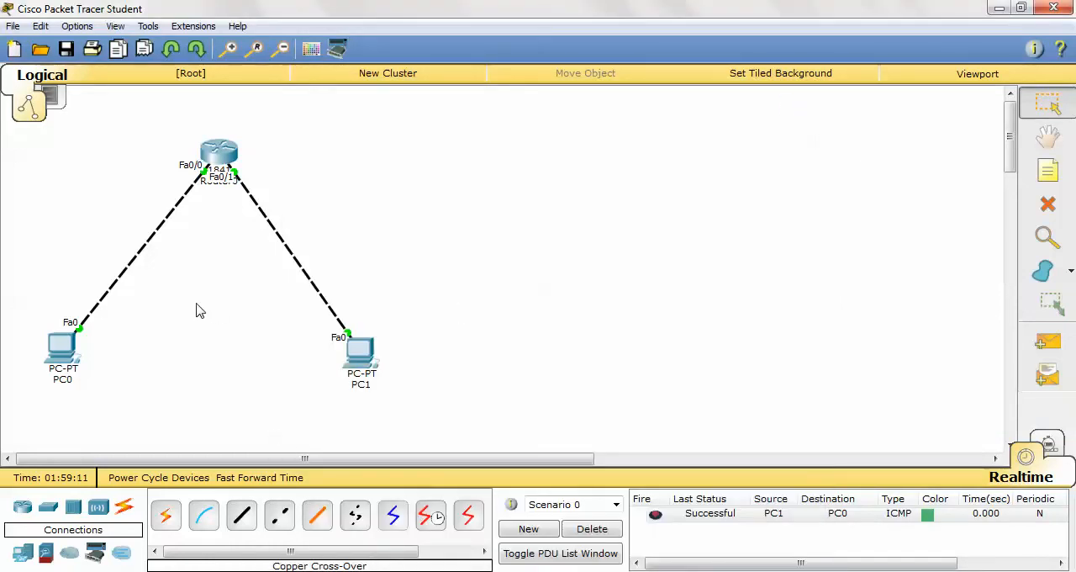